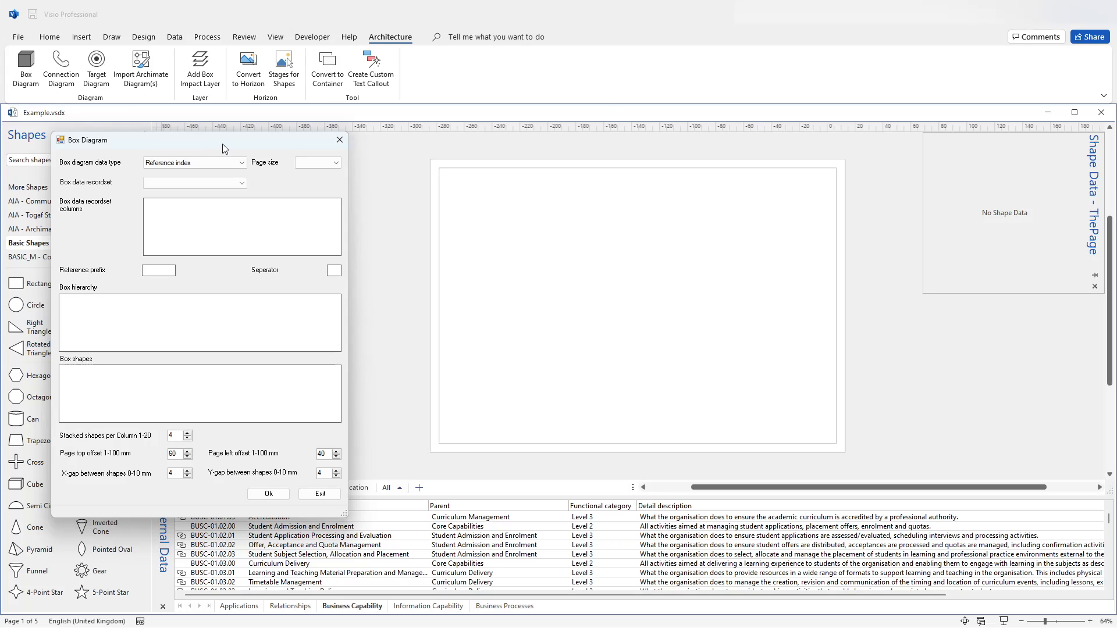
{"action": "left_click_drag", "start_coordinate": [227, 142], "coordinate": [219, 96]}
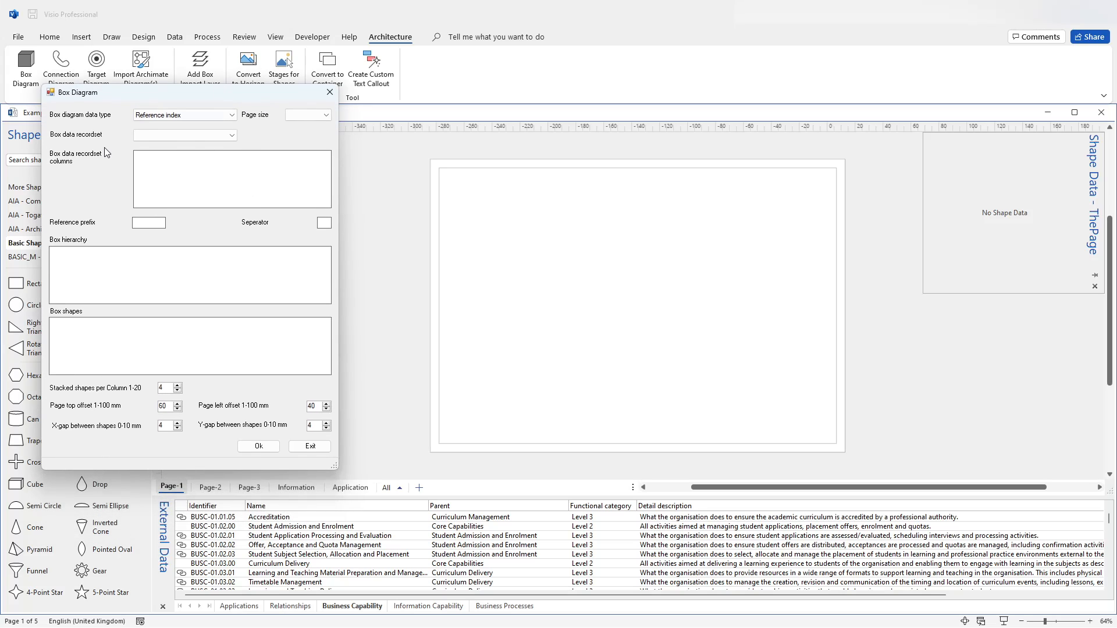
{"action": "left_click", "coordinate": [234, 115]}
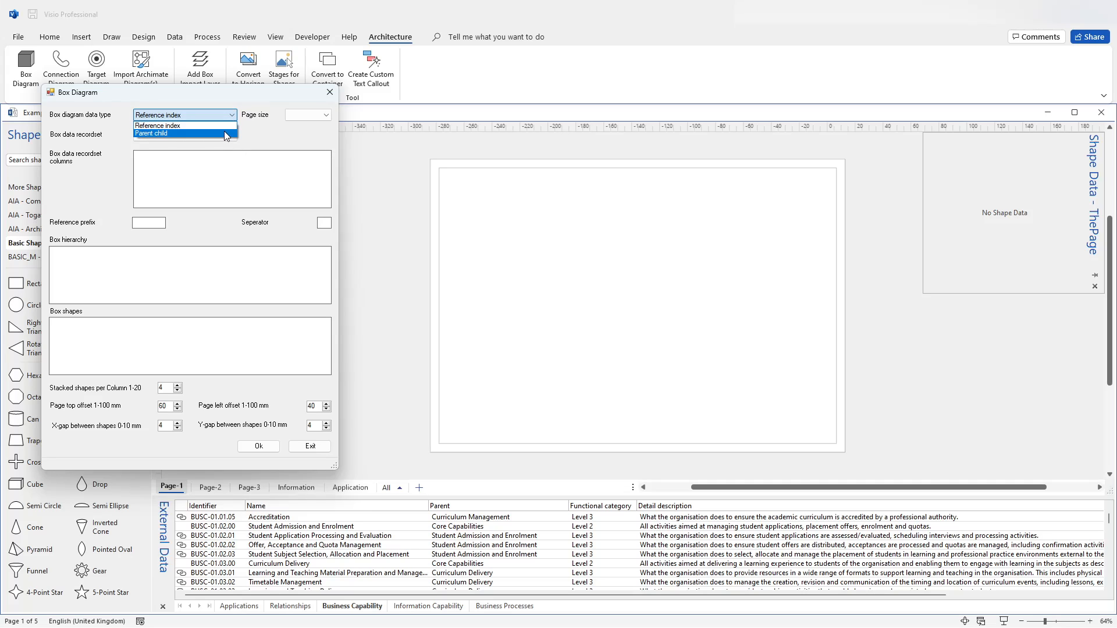
{"action": "left_click", "coordinate": [256, 132]}
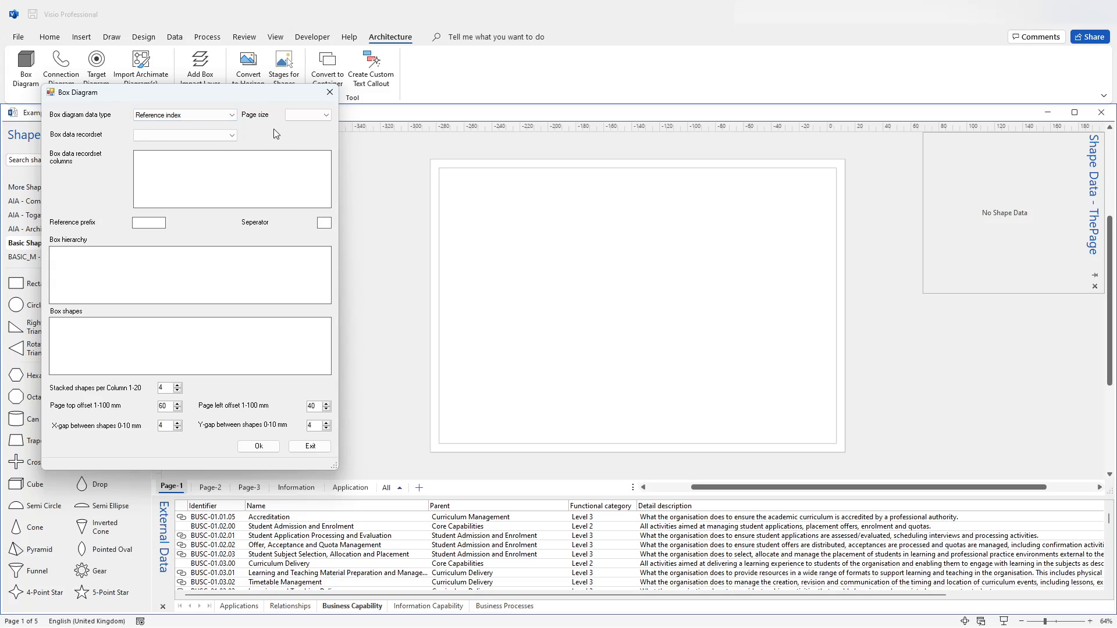
{"action": "left_click", "coordinate": [311, 446]}
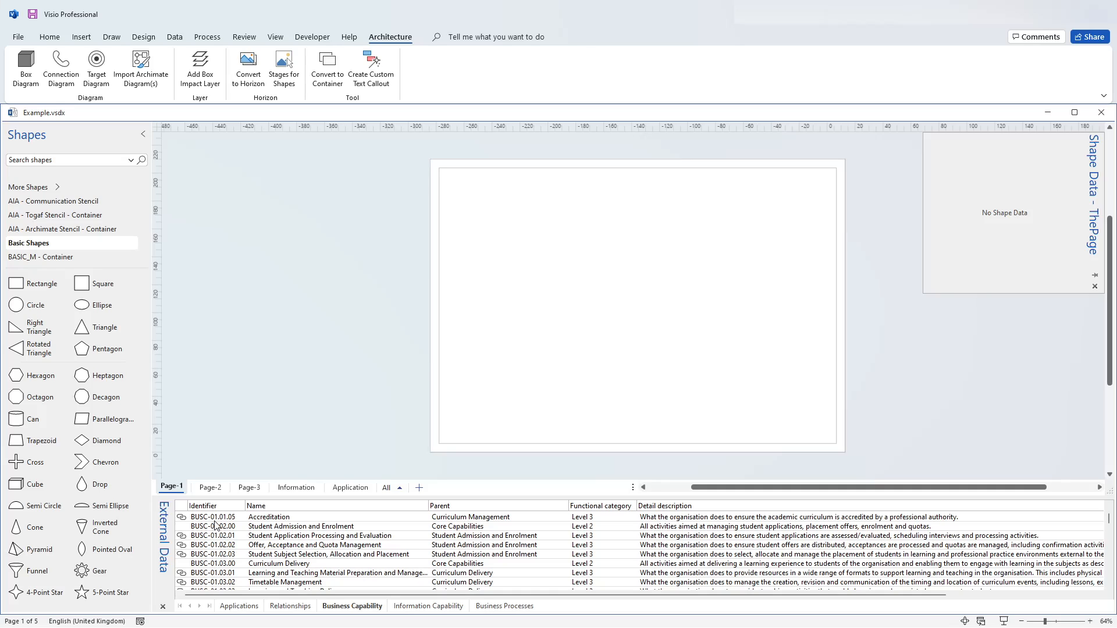
- Examine how Curriculum Design, Curriculum Management and Core Capabilities are linked through the parent column of the Business Capability data
{"action": "scroll", "coordinate": [222, 548], "scroll_direction": "up", "scroll_amount": 2}
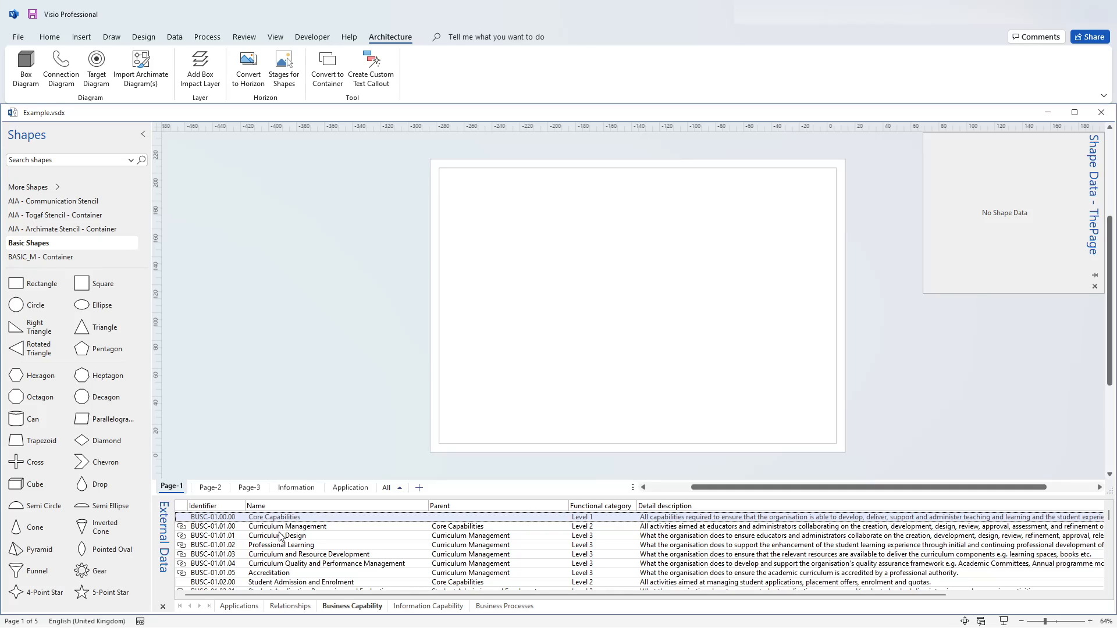
{"action": "left_click", "coordinate": [308, 538]}
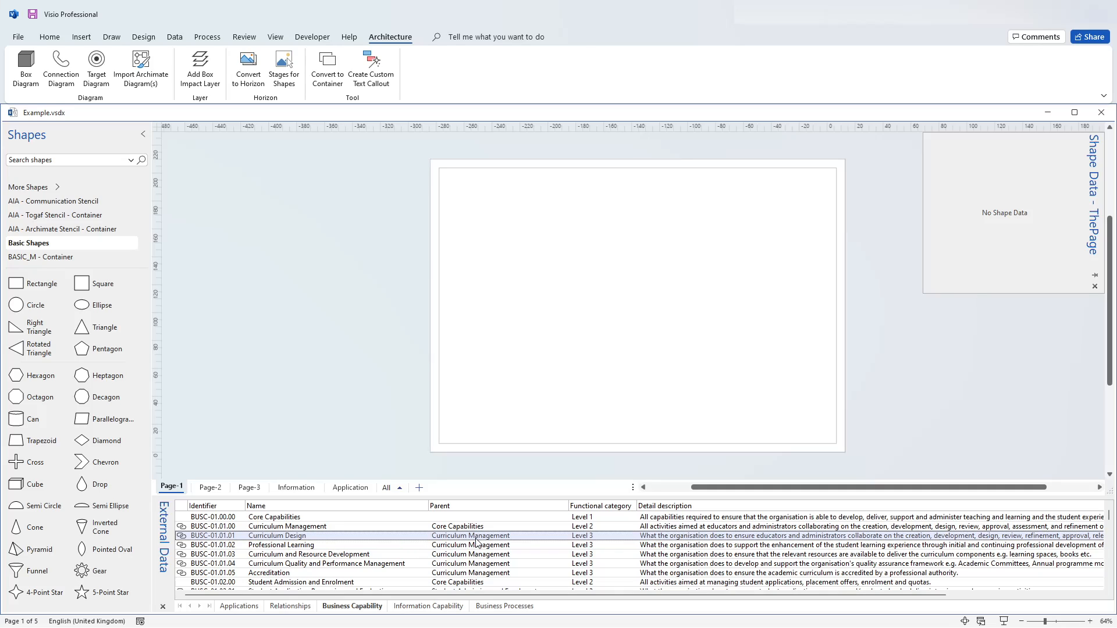
{"action": "left_click", "coordinate": [313, 529]}
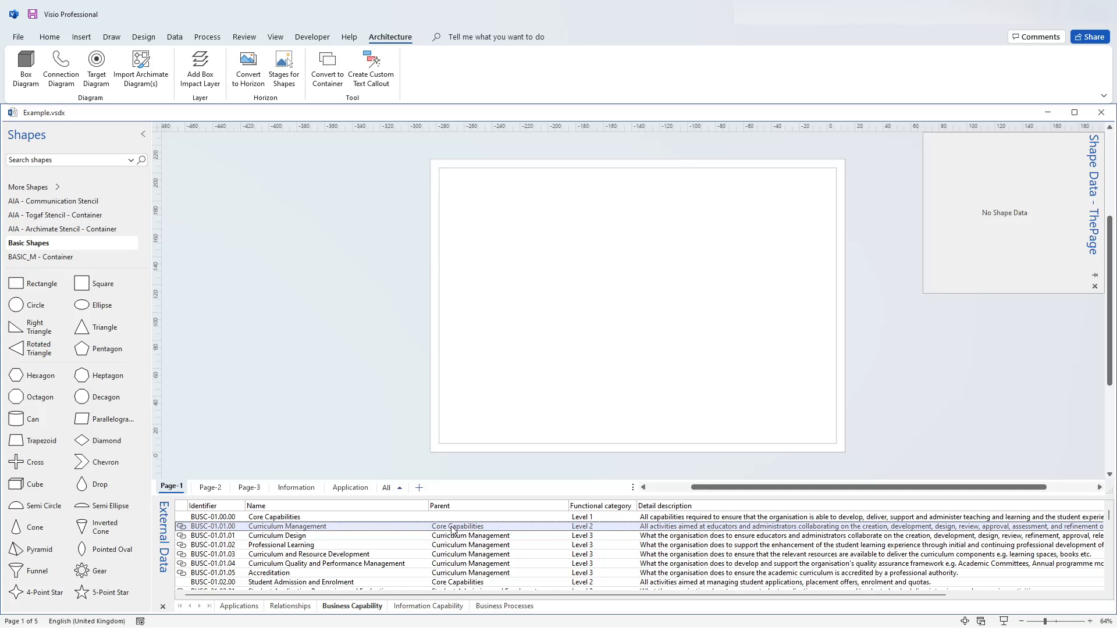
{"action": "left_click", "coordinate": [314, 519]}
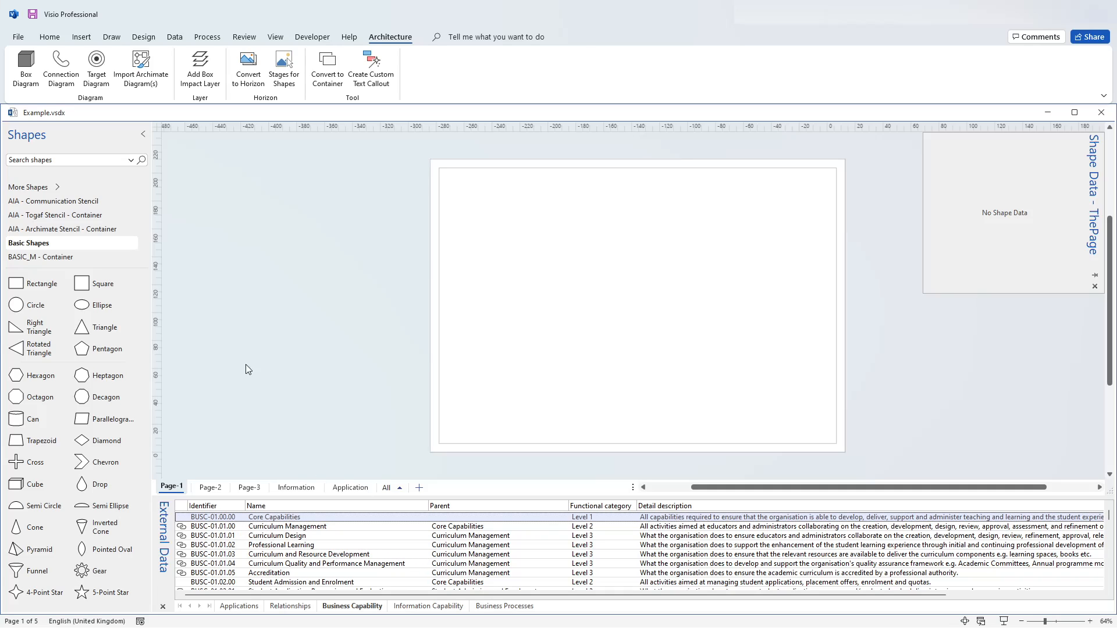
- Start a box diagram with the Reference index data type, A2 page size and the Business Capability recordset
{"action": "left_click", "coordinate": [27, 61]}
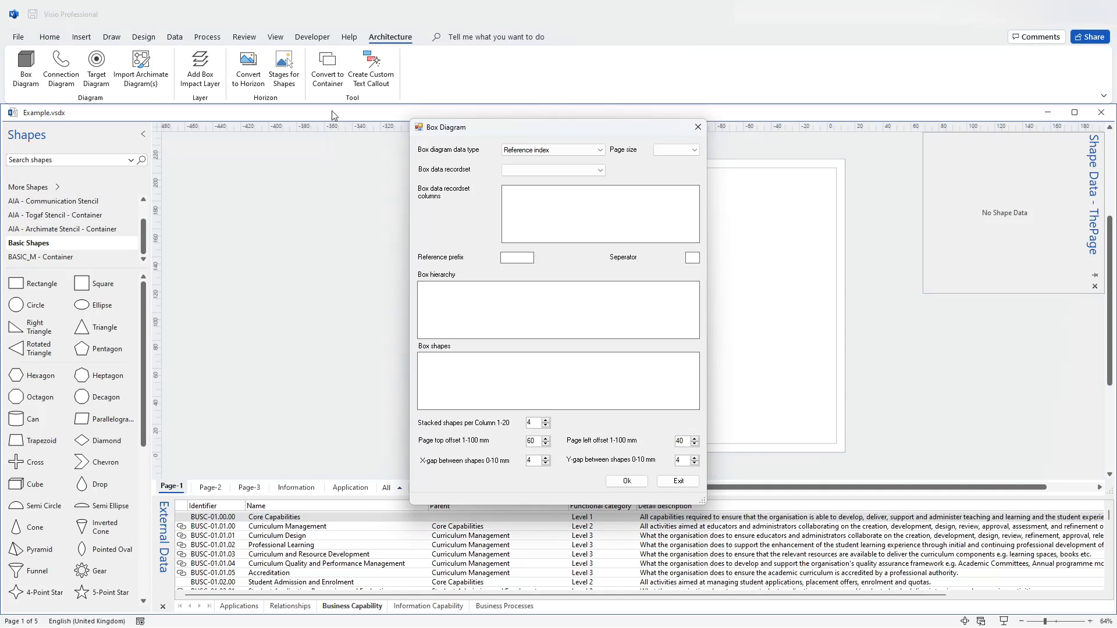
{"action": "left_click_drag", "start_coordinate": [565, 130], "coordinate": [251, 138]}
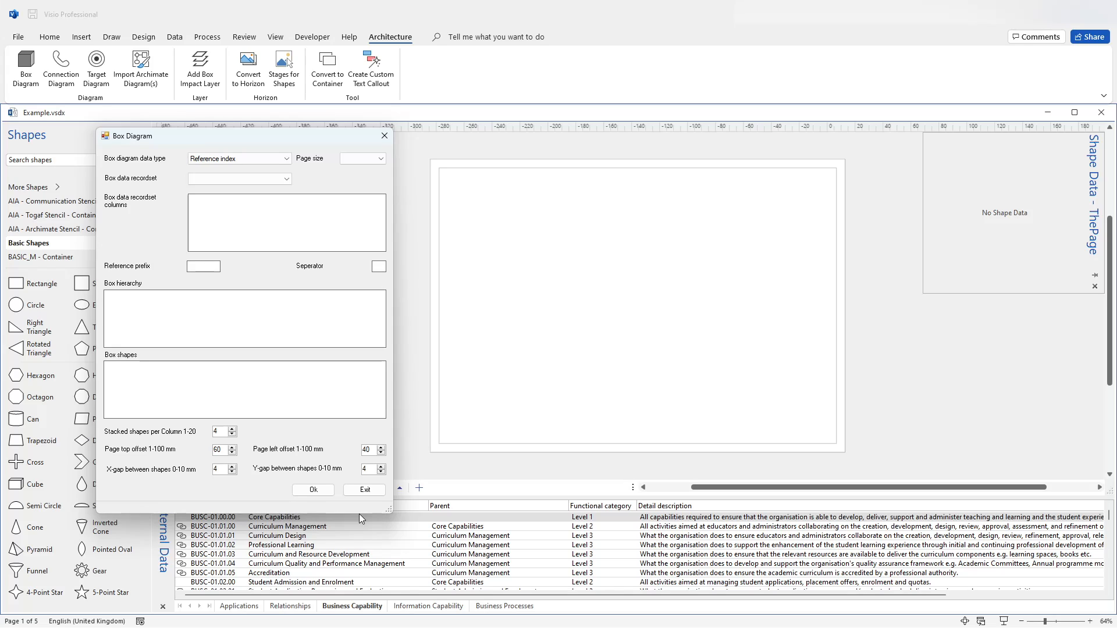
{"action": "left_click_drag", "start_coordinate": [278, 138], "coordinate": [236, 104]}
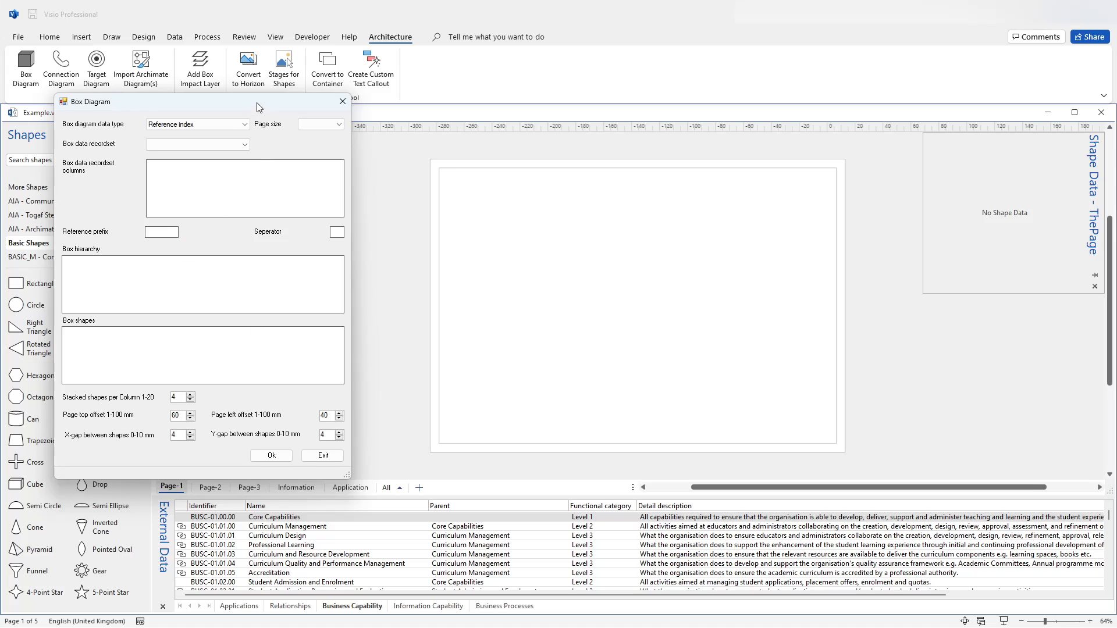
{"action": "left_click_drag", "start_coordinate": [259, 106], "coordinate": [261, 138]}
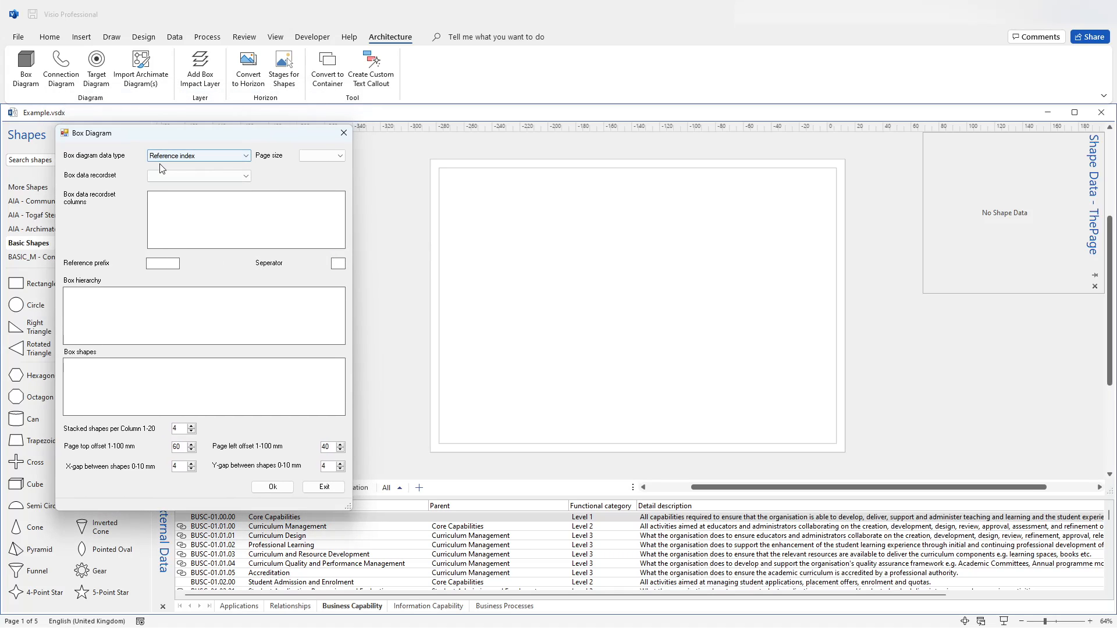
{"action": "left_click", "coordinate": [247, 157]}
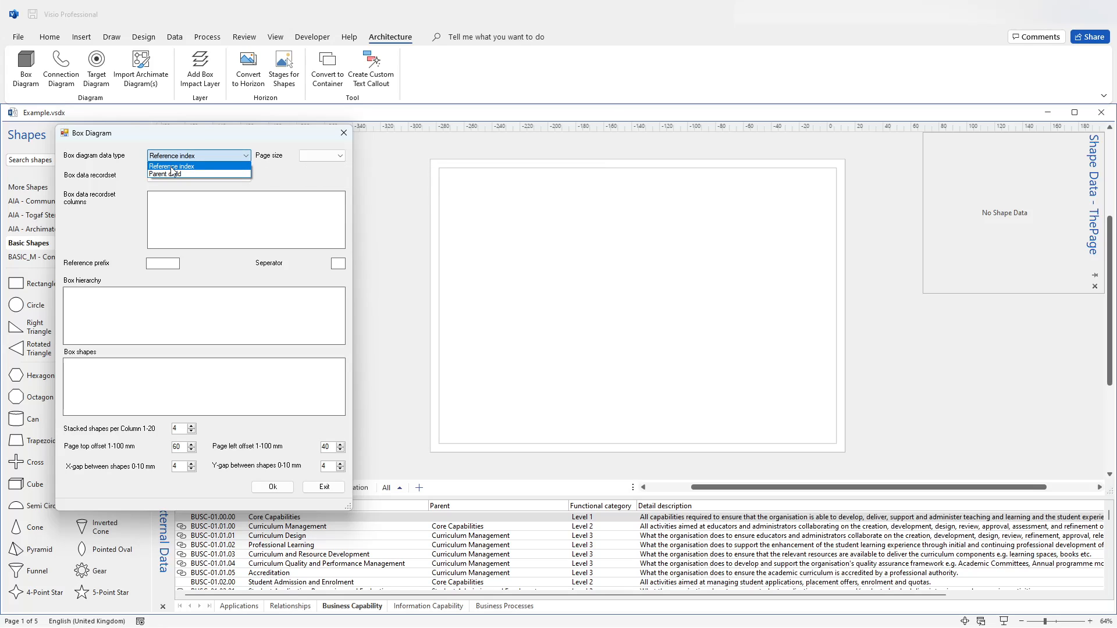
{"action": "left_click", "coordinate": [343, 158]}
{"action": "left_click", "coordinate": [344, 158]}
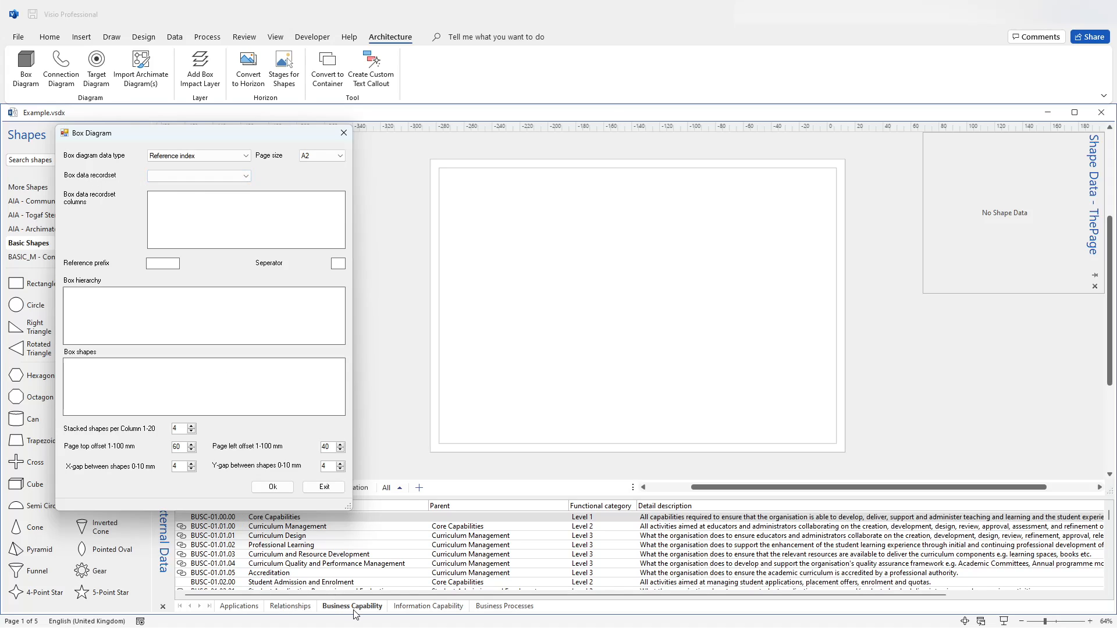
{"action": "left_click", "coordinate": [246, 179]}
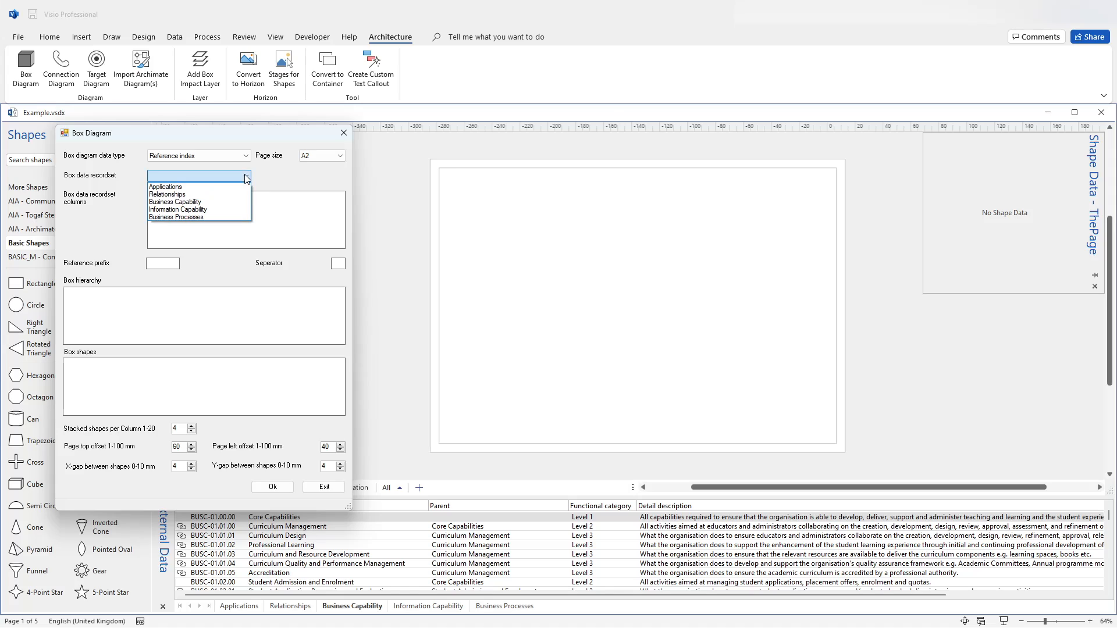
{"action": "left_click", "coordinate": [218, 202]}
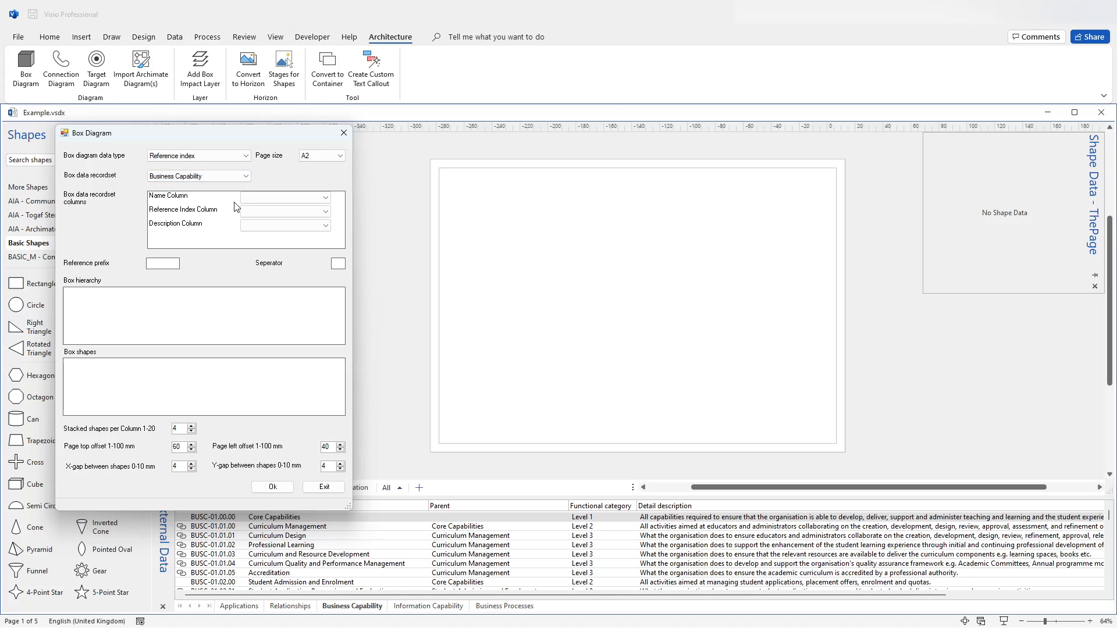
- Map the recordset columns: Name as the name, Identifier as the reference index and Detail description as the description
{"action": "left_click", "coordinate": [307, 200]}
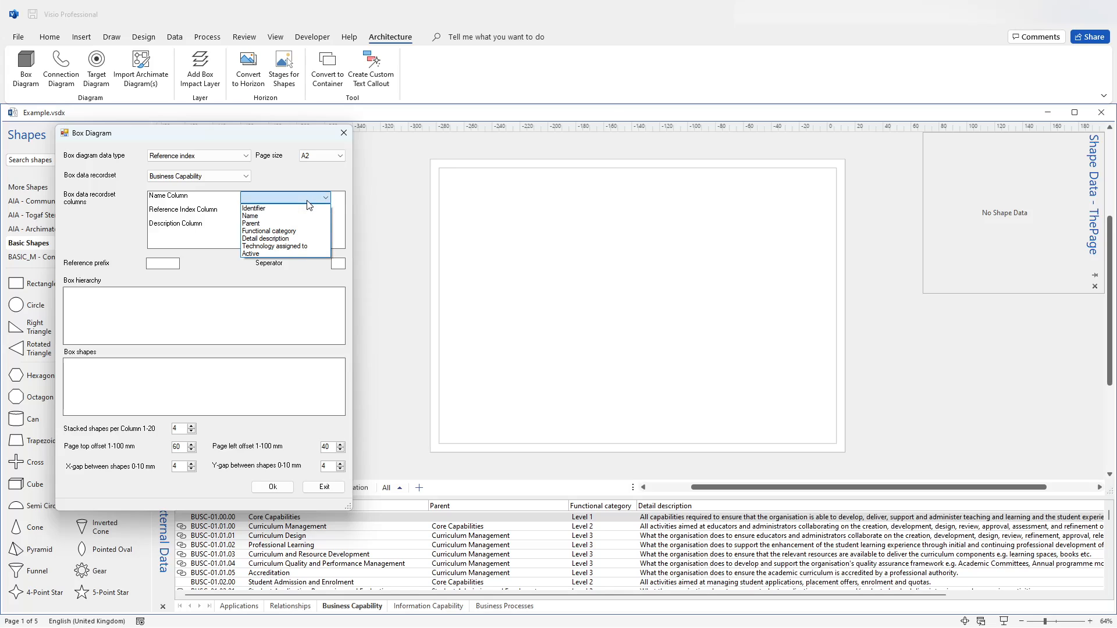
{"action": "left_click", "coordinate": [198, 203]}
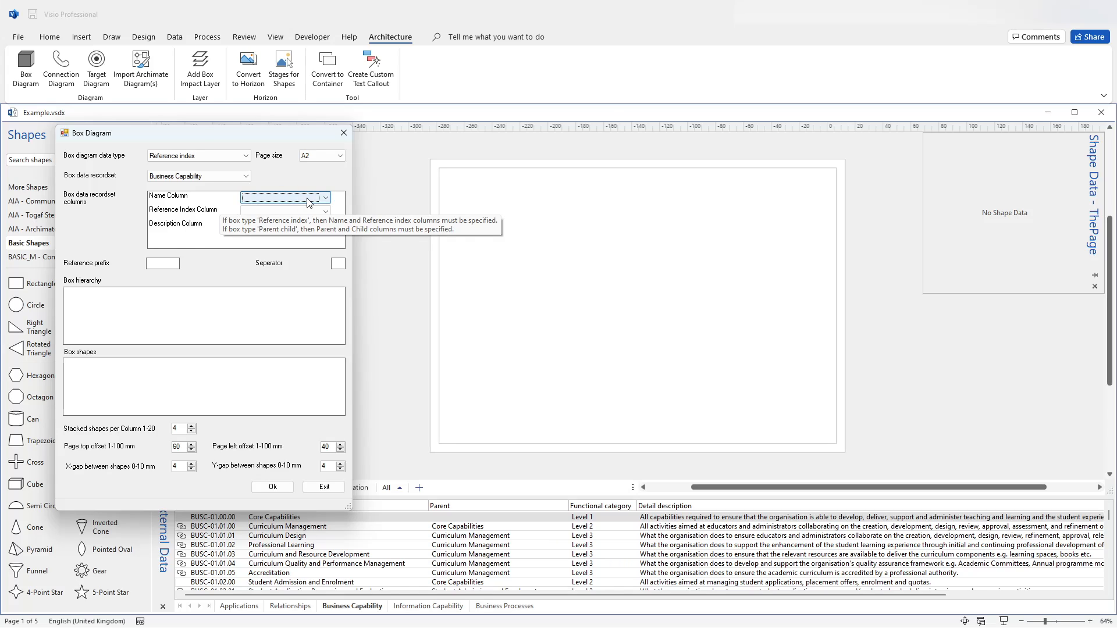
{"action": "left_click", "coordinate": [326, 198]}
{"action": "left_click", "coordinate": [290, 217]}
{"action": "left_click", "coordinate": [325, 212]}
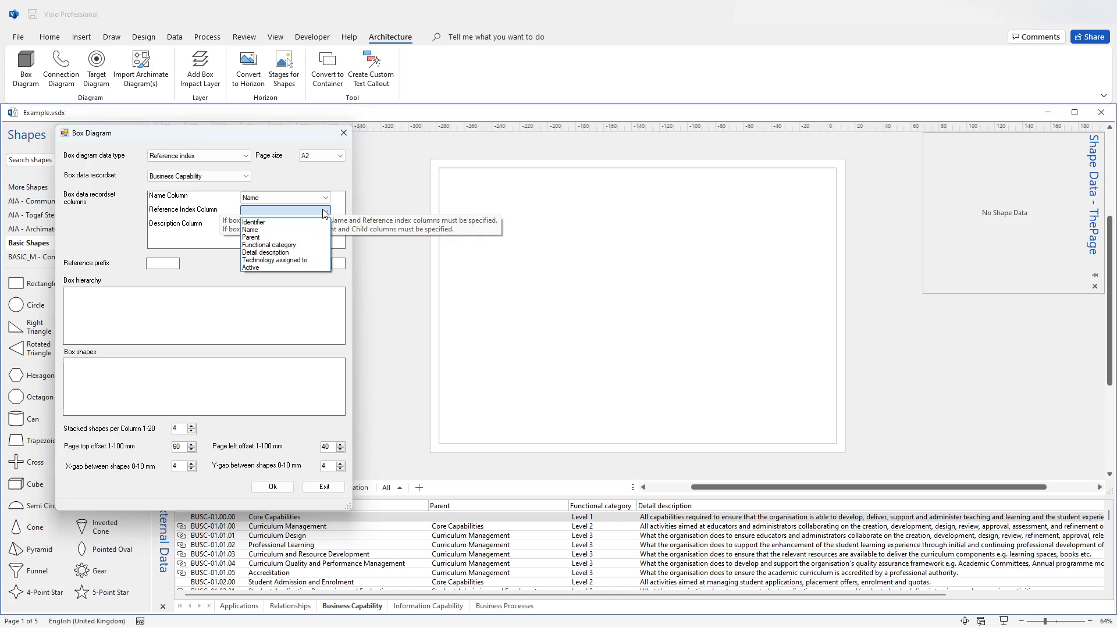
{"action": "left_click", "coordinate": [285, 222]}
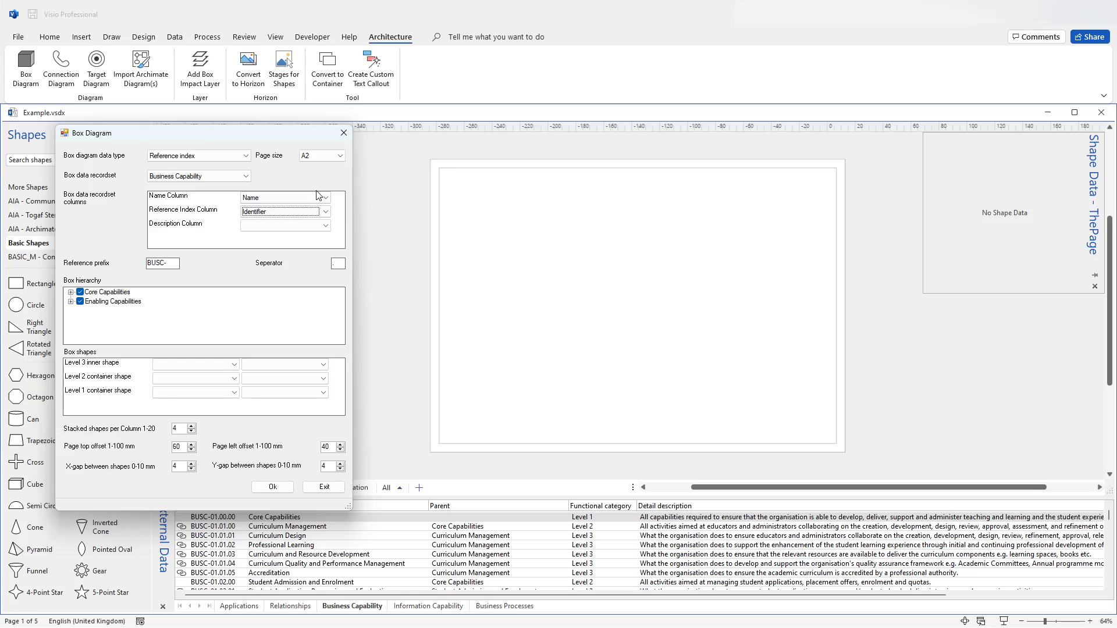
{"action": "left_click", "coordinate": [329, 229]}
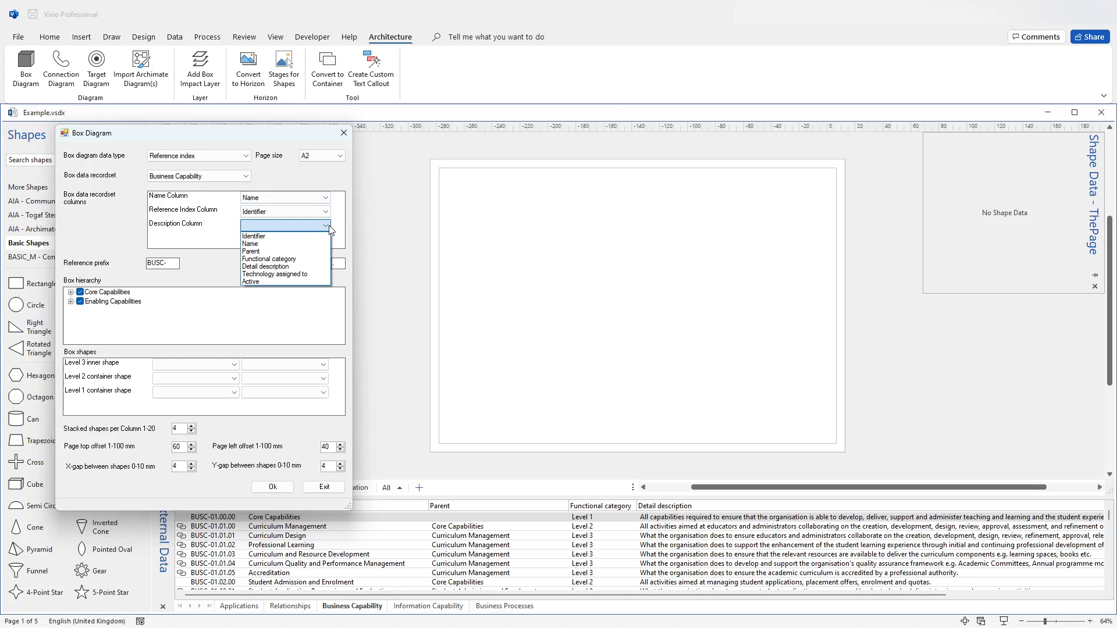
{"action": "left_click", "coordinate": [304, 265]}
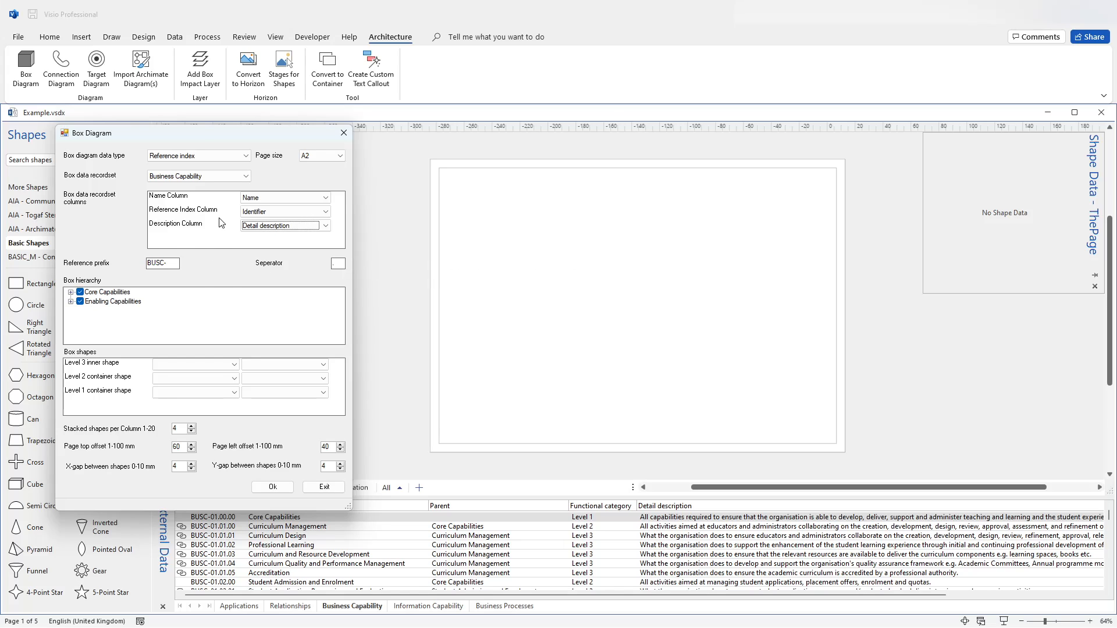
- Examine the Core Capabilities branch of the box hierarchy, including the children of Curriculum Management
{"action": "left_click", "coordinate": [70, 293]}
{"action": "left_click", "coordinate": [81, 301]}
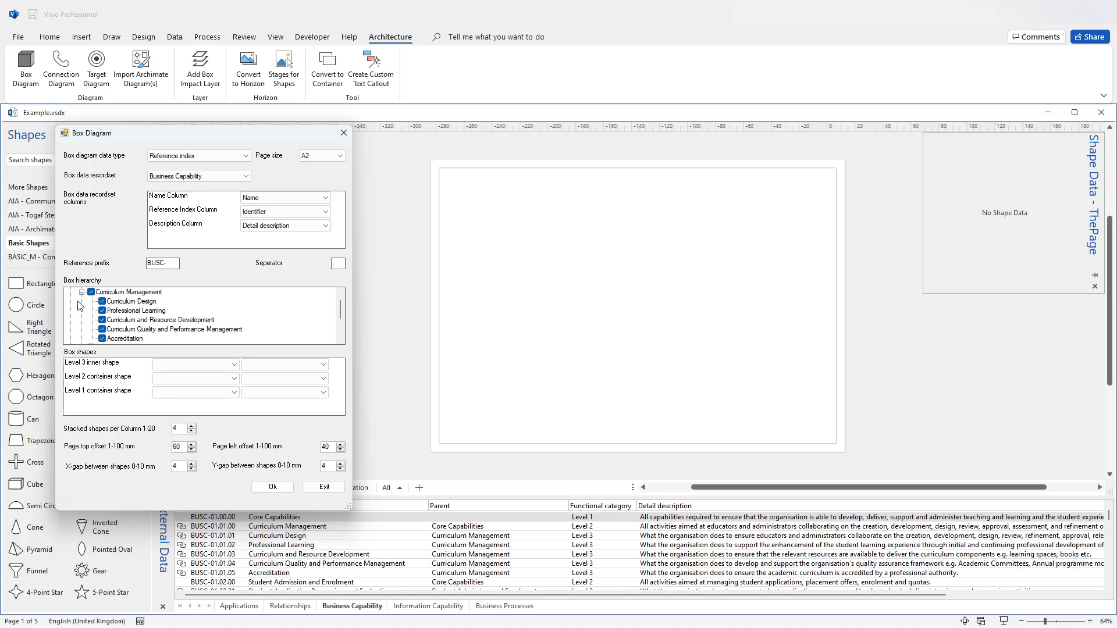
{"action": "scroll", "coordinate": [77, 311], "scroll_direction": "up", "scroll_amount": 1}
{"action": "left_click", "coordinate": [71, 292]}
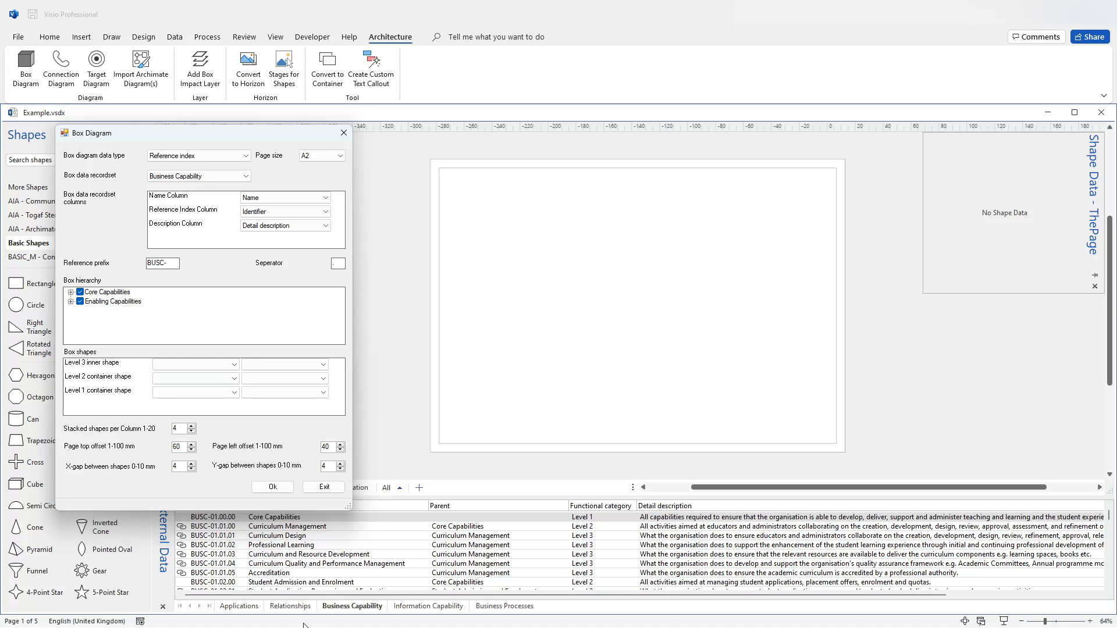
- Try excluding and re-including Curriculum Management and its child capabilities in the box hierarchy
{"action": "left_click", "coordinate": [71, 293]}
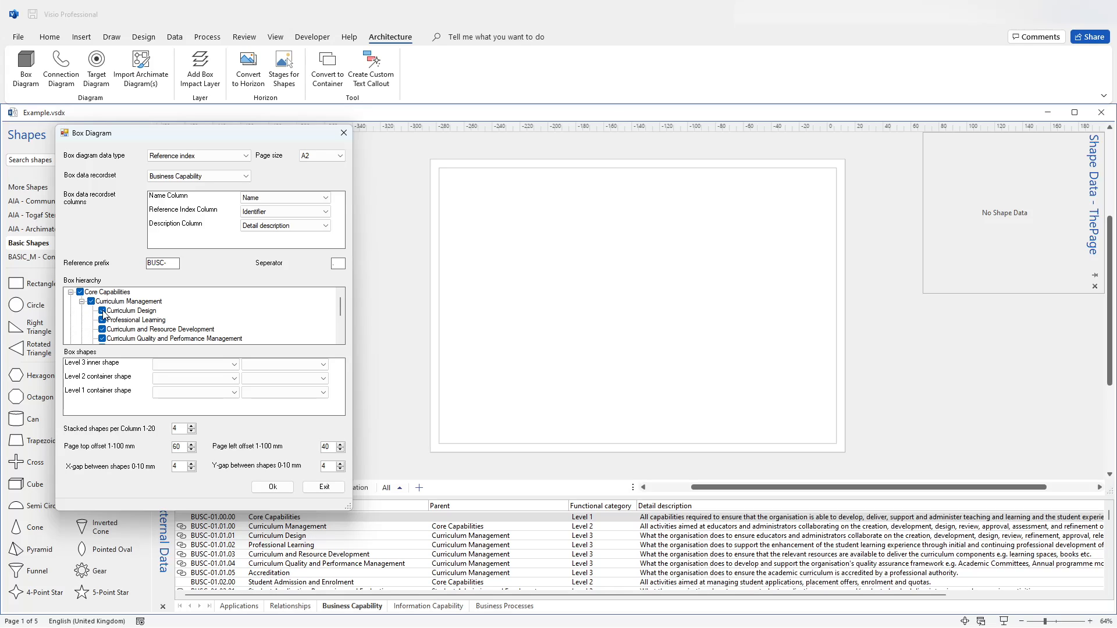
{"action": "left_click", "coordinate": [92, 301]}
{"action": "left_click", "coordinate": [92, 301]}
{"action": "left_click", "coordinate": [102, 320]}
{"action": "left_click", "coordinate": [102, 311]}
{"action": "left_click", "coordinate": [92, 302]}
{"action": "left_click", "coordinate": [92, 301]}
{"action": "left_click", "coordinate": [70, 293]}
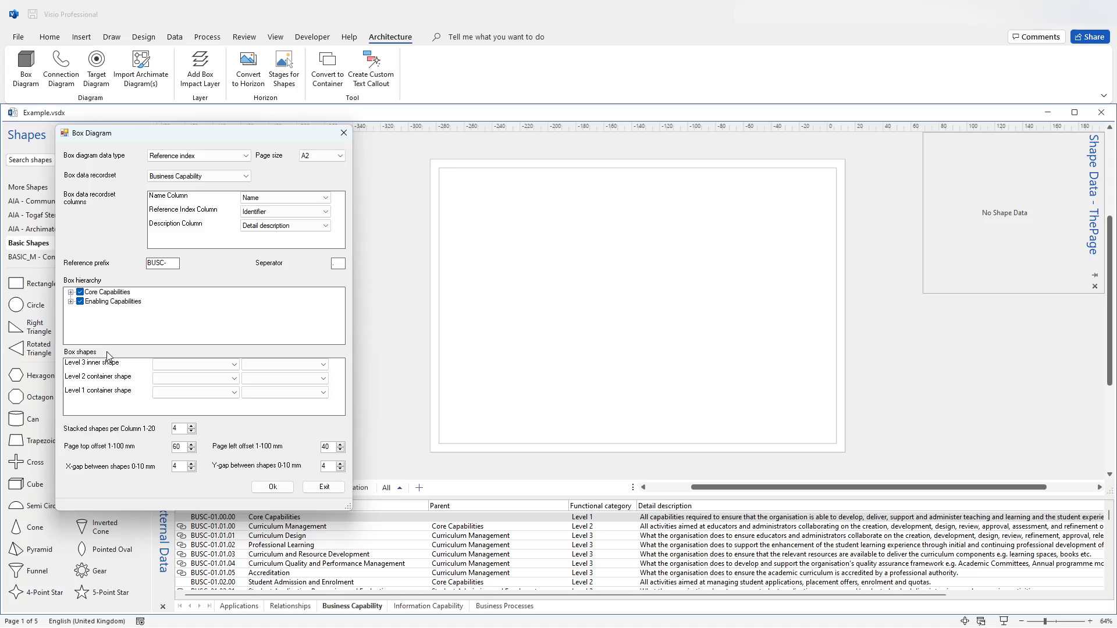
{"action": "left_click", "coordinate": [70, 293]}
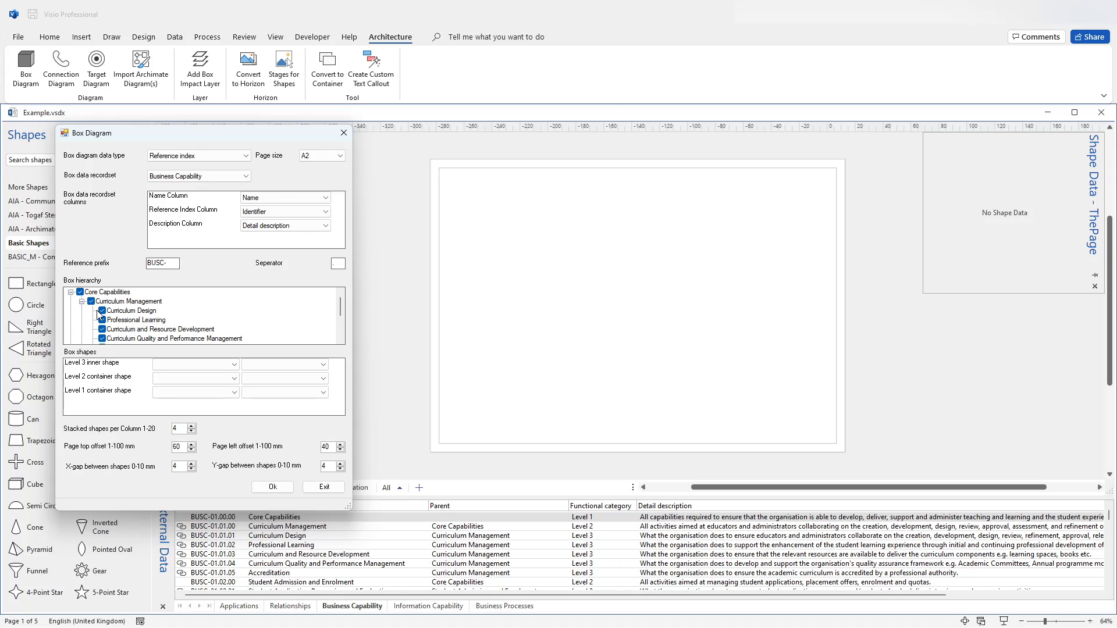
{"action": "left_click", "coordinate": [70, 293]}
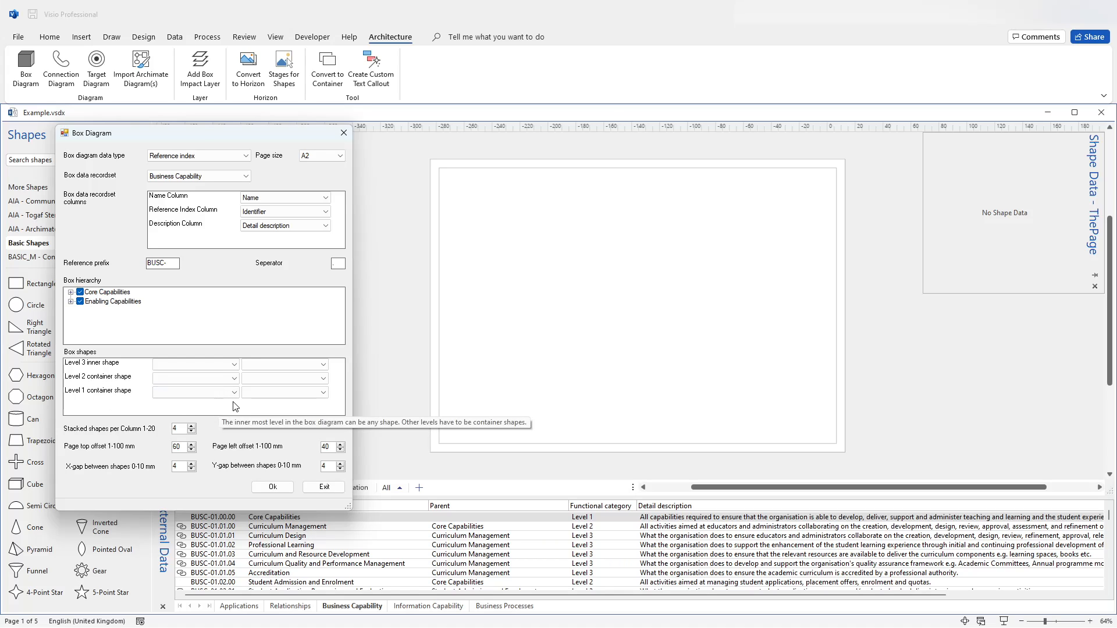
- Set the level 3 inner shape to Capability from the AIA - Togaf Stencil - Container stencil
{"action": "left_click_drag", "start_coordinate": [187, 135], "coordinate": [269, 136]}
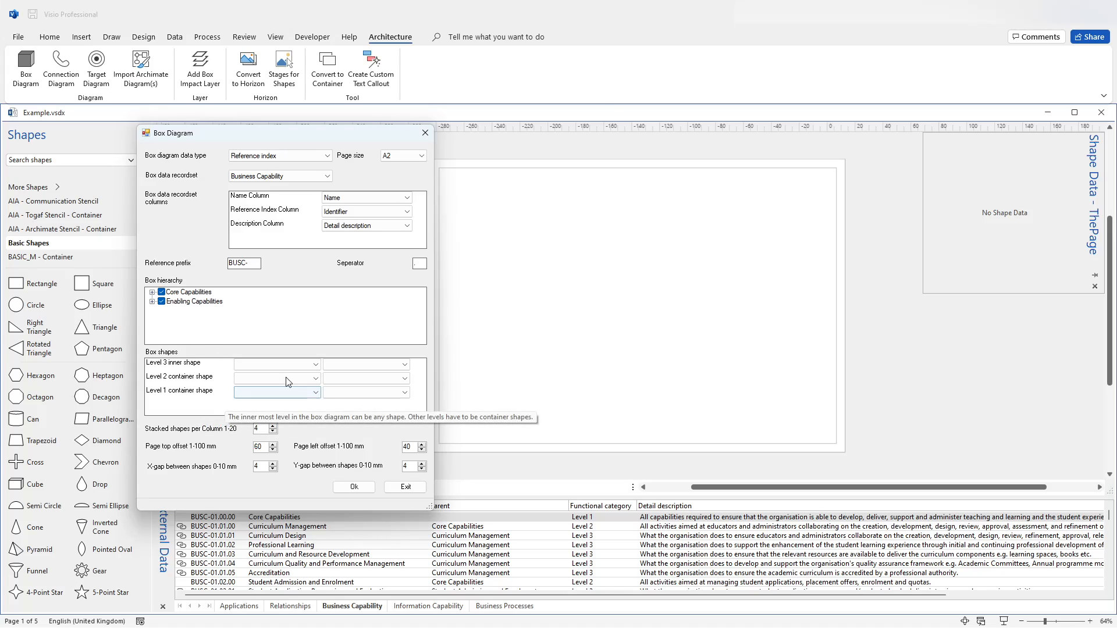
{"action": "left_click", "coordinate": [317, 366]}
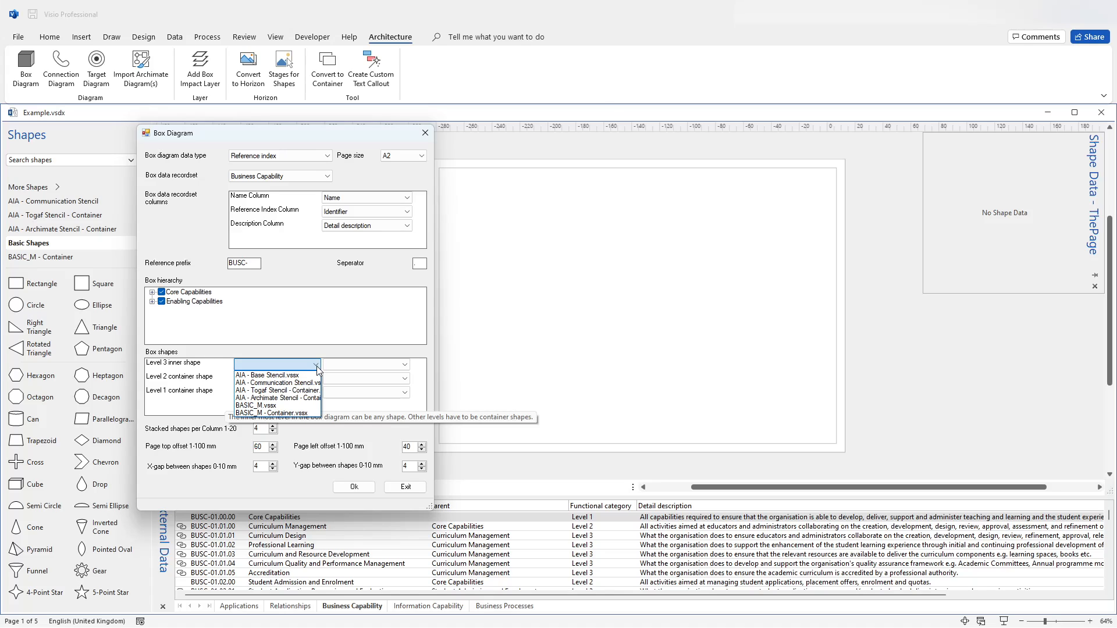
{"action": "left_click", "coordinate": [302, 392]}
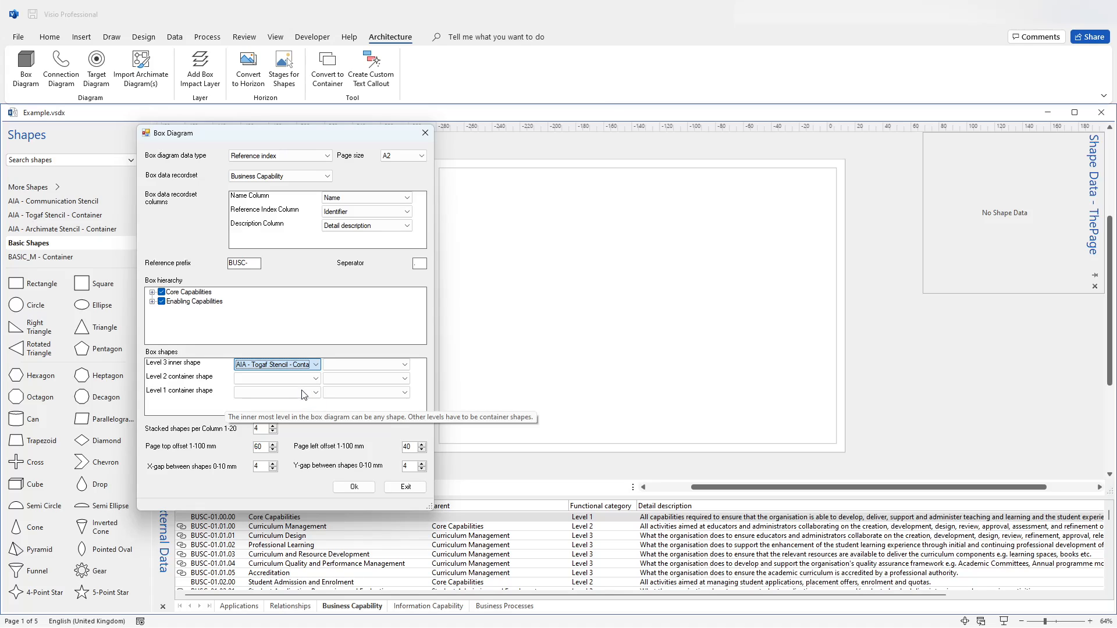
{"action": "left_click", "coordinate": [404, 365]}
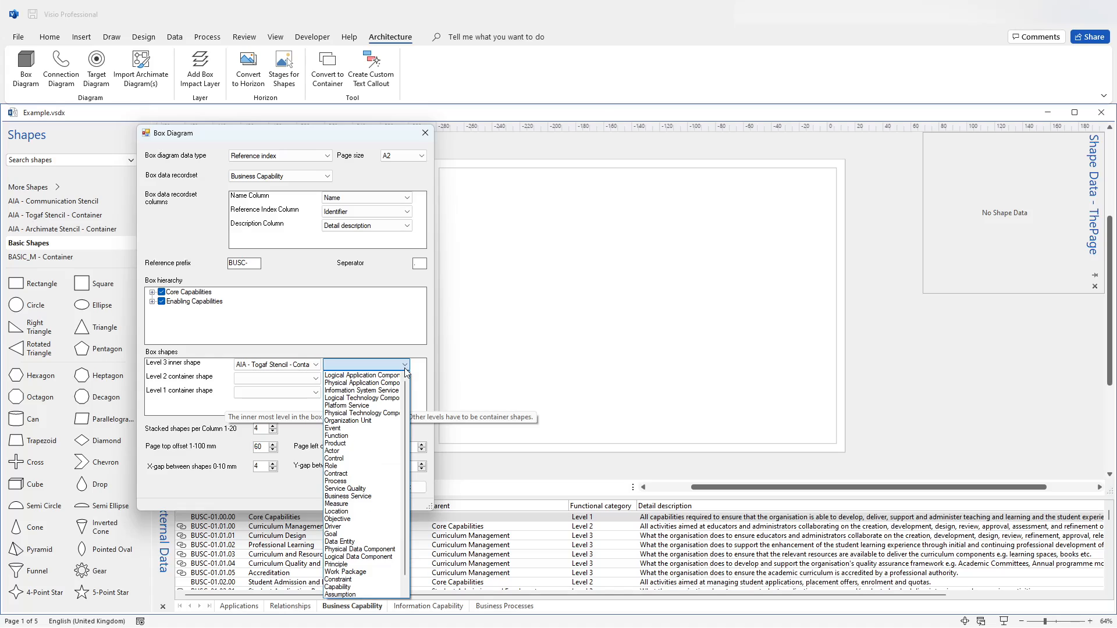
{"action": "left_click_drag", "start_coordinate": [405, 410], "coordinate": [405, 432]}
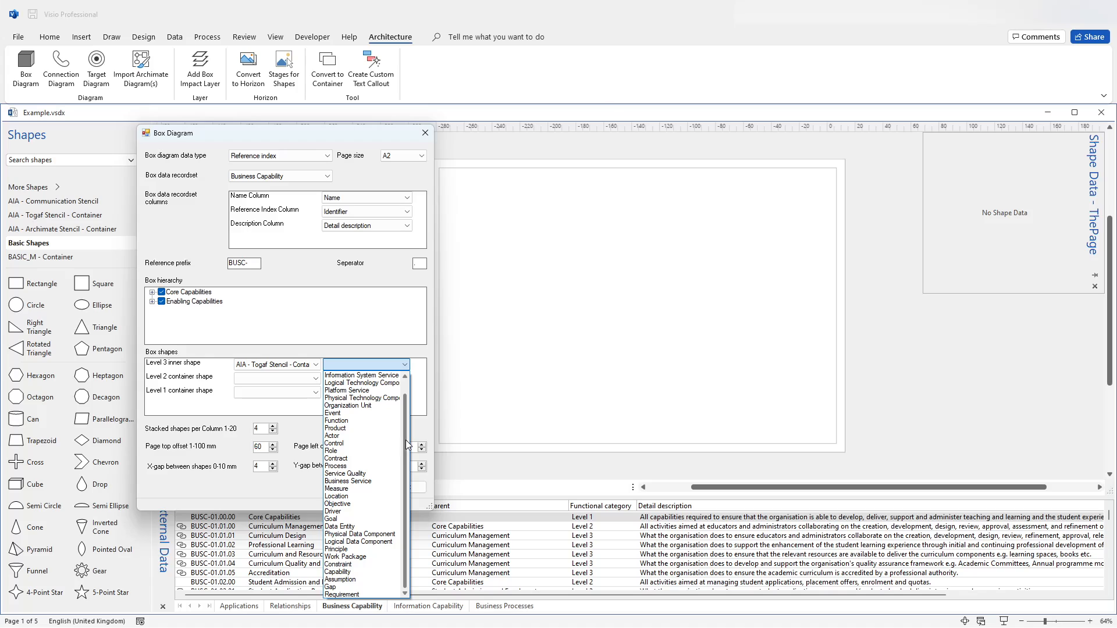
{"action": "left_click", "coordinate": [376, 576]}
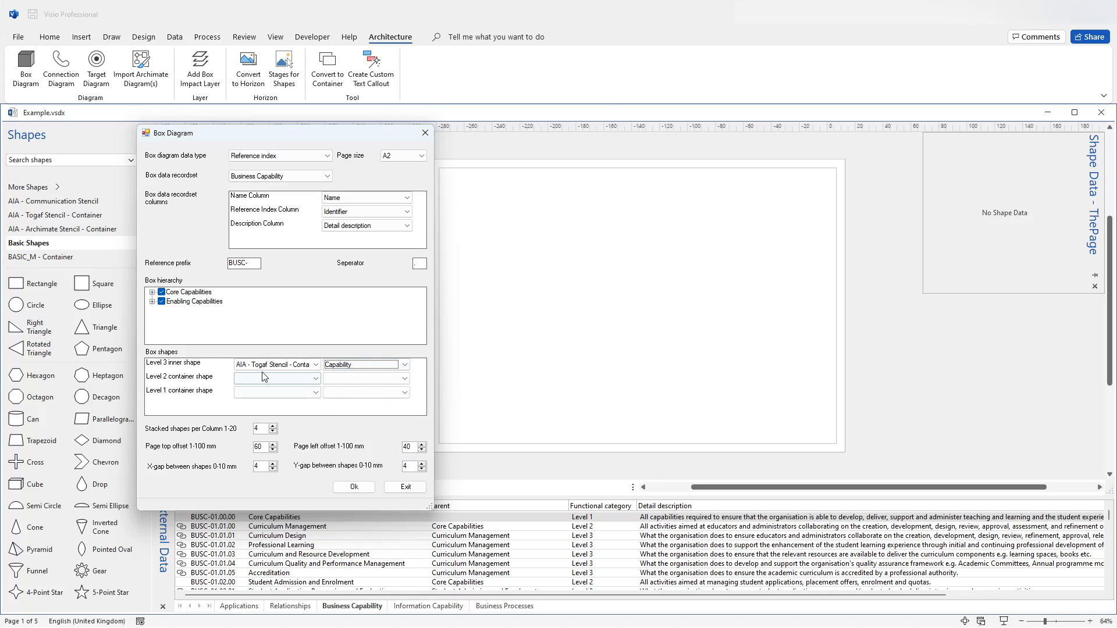
- Choose the AIA - Archimate Stencil - Container stencil for both the level 2 and level 1 container shapes
{"action": "left_click", "coordinate": [316, 379]}
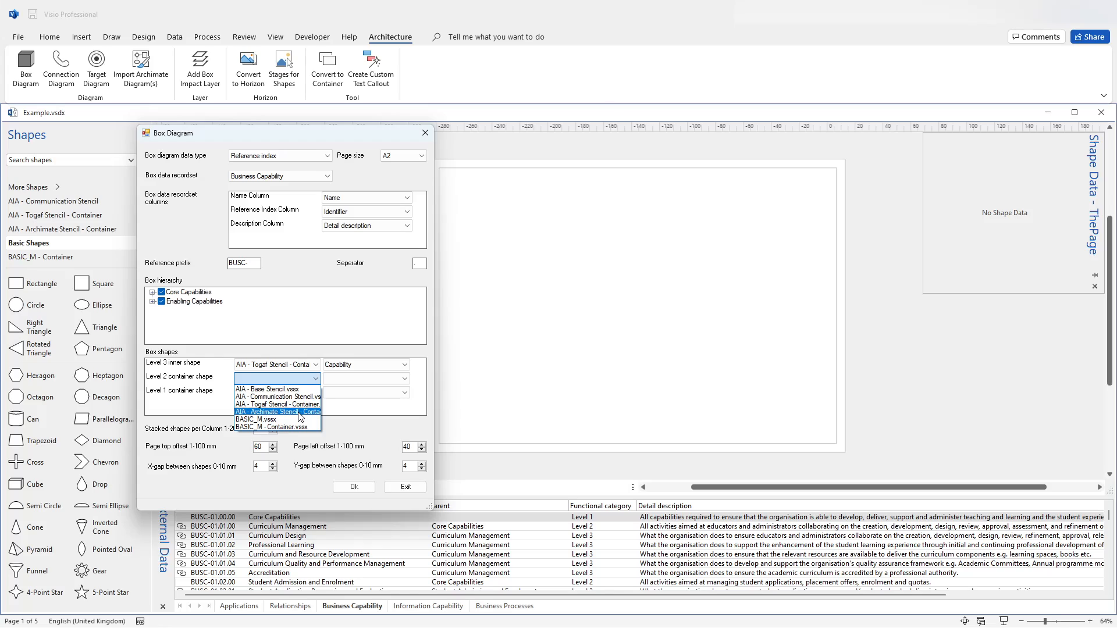
{"action": "left_click", "coordinate": [300, 413]}
{"action": "left_click", "coordinate": [299, 393]}
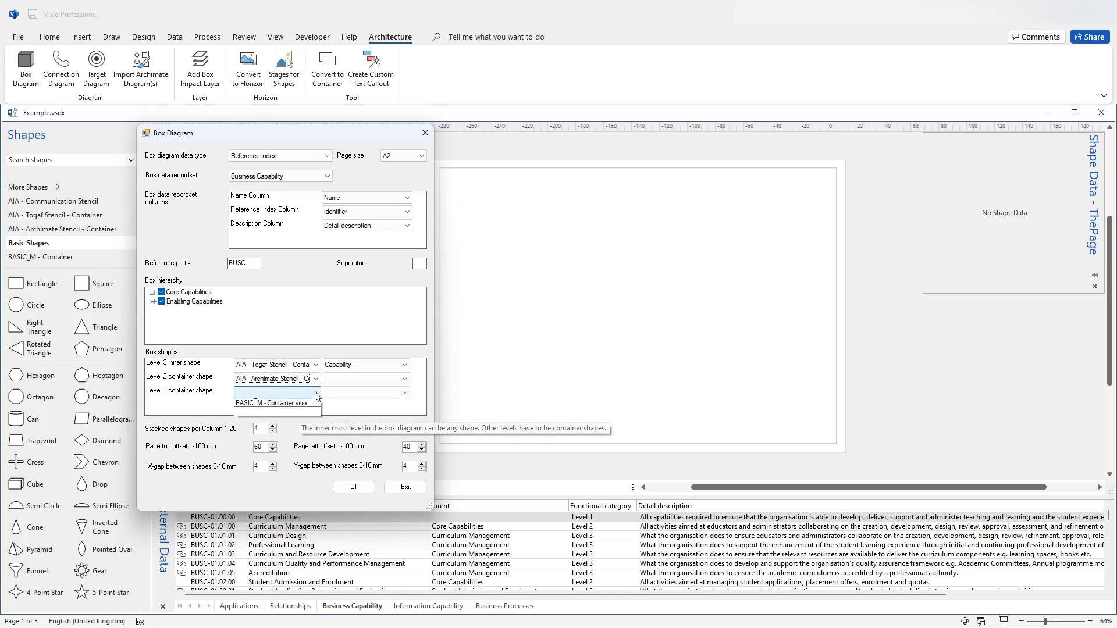
{"action": "left_click", "coordinate": [299, 425]}
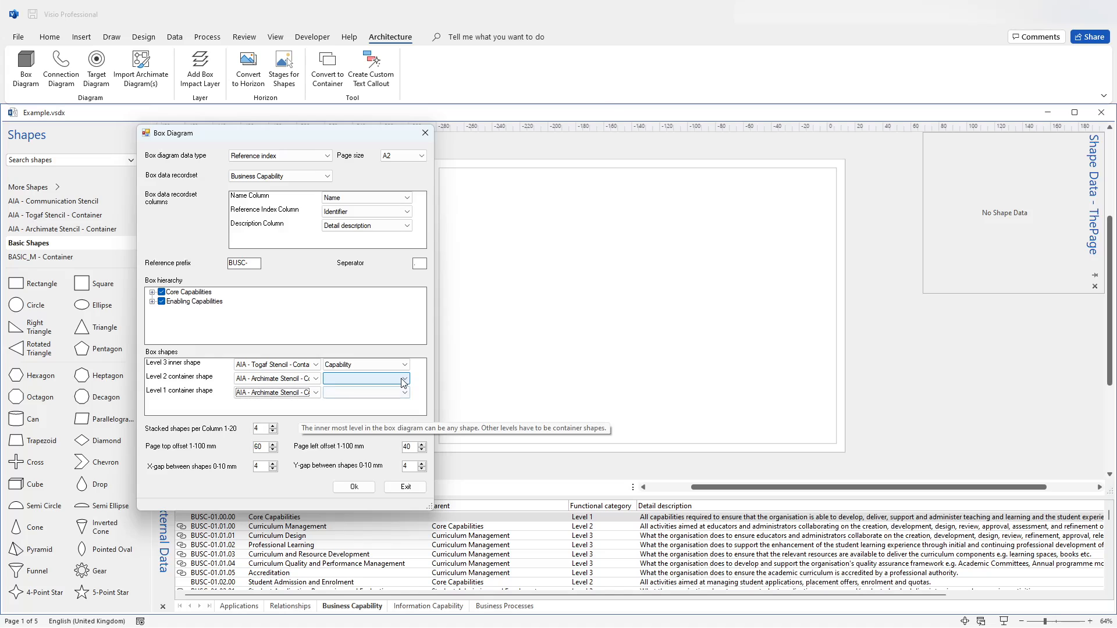
- Set the level 2 container shape to Capability and level 1 to Value Stream, and generate the box diagram
{"action": "left_click", "coordinate": [401, 379]}
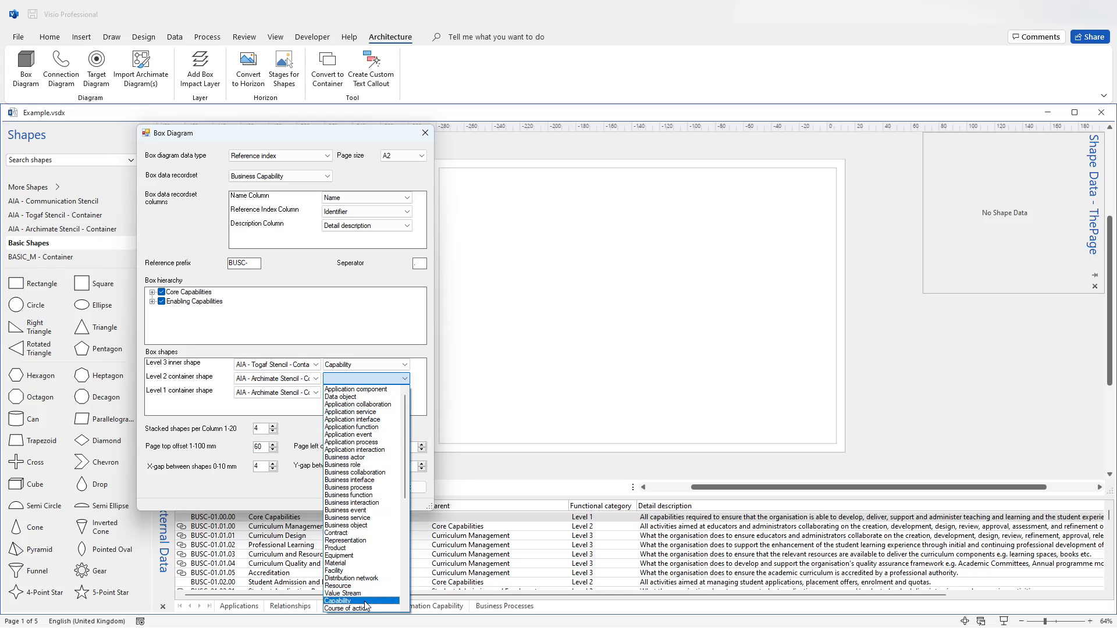
{"action": "left_click", "coordinate": [367, 601]}
{"action": "left_click", "coordinate": [405, 393]}
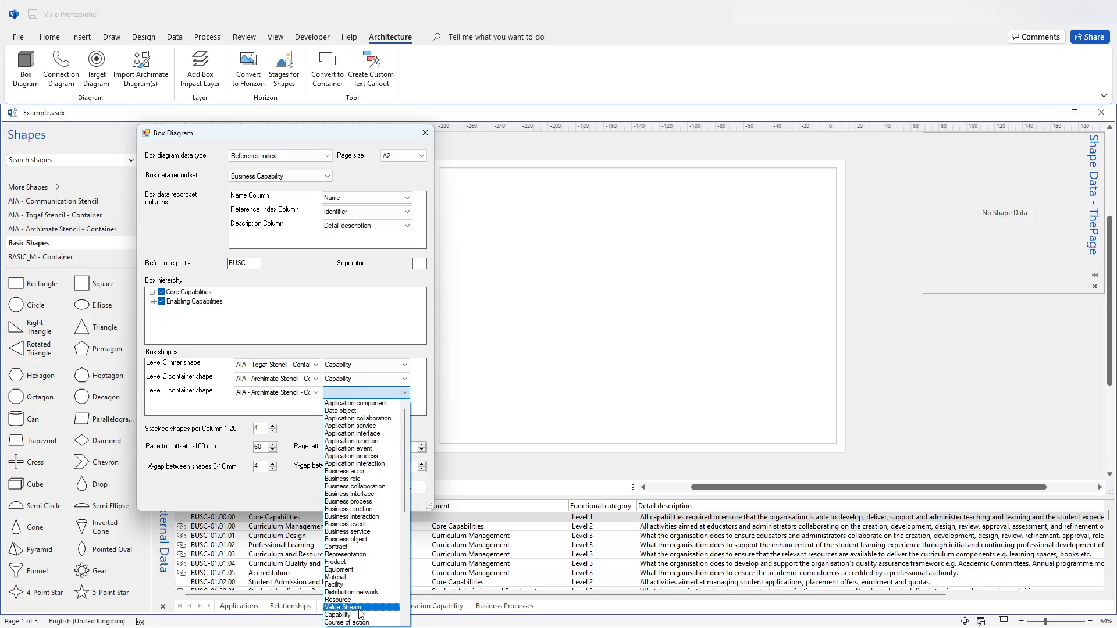
{"action": "left_click", "coordinate": [359, 609]}
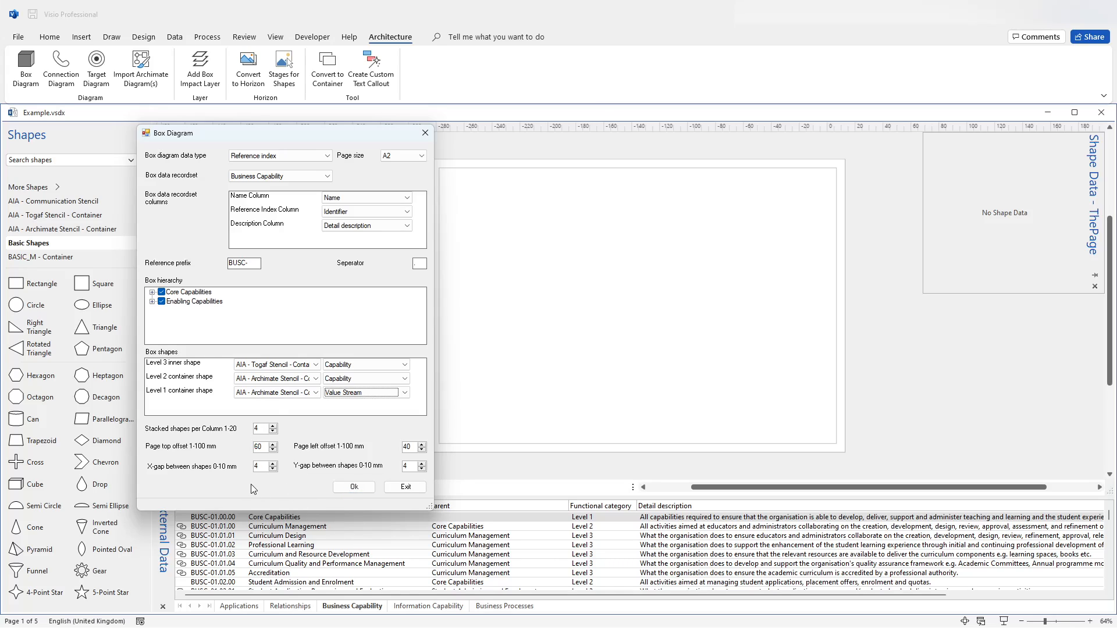
{"action": "left_click_drag", "start_coordinate": [325, 135], "coordinate": [271, 136]}
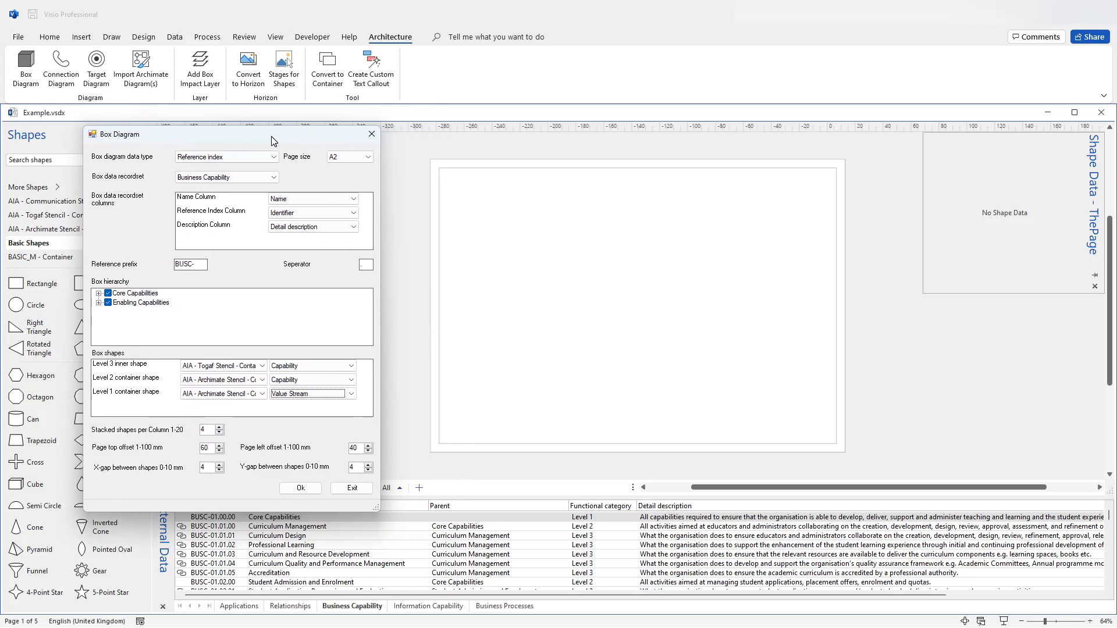
{"action": "left_click", "coordinate": [301, 489]}
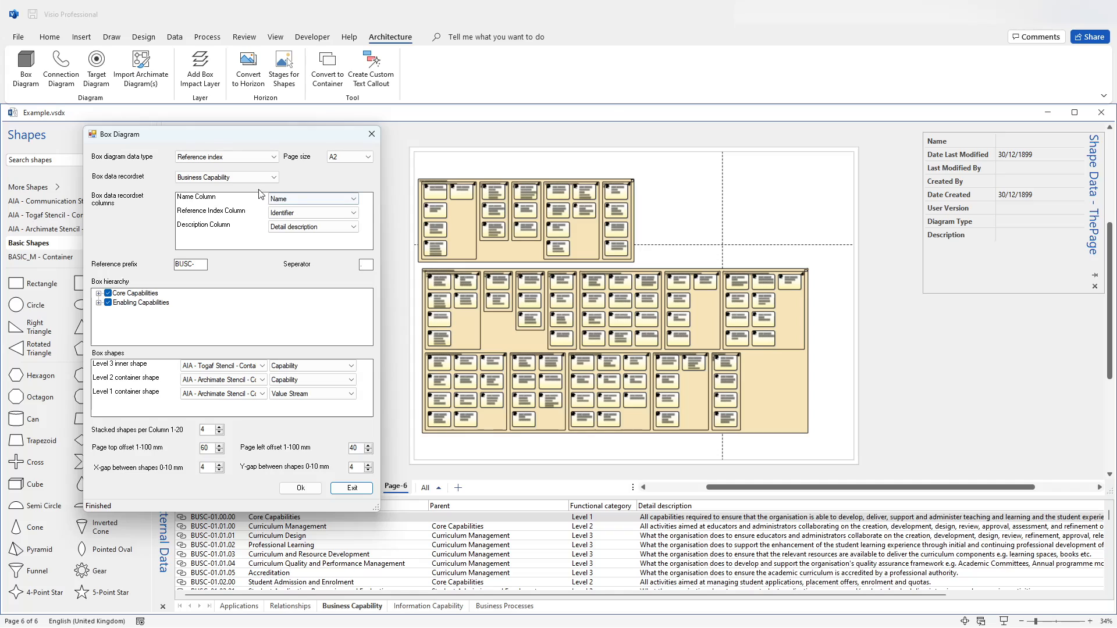
- Change the box diagram data type to Parent child for the Business Capability recordset
{"action": "left_click", "coordinate": [274, 157]}
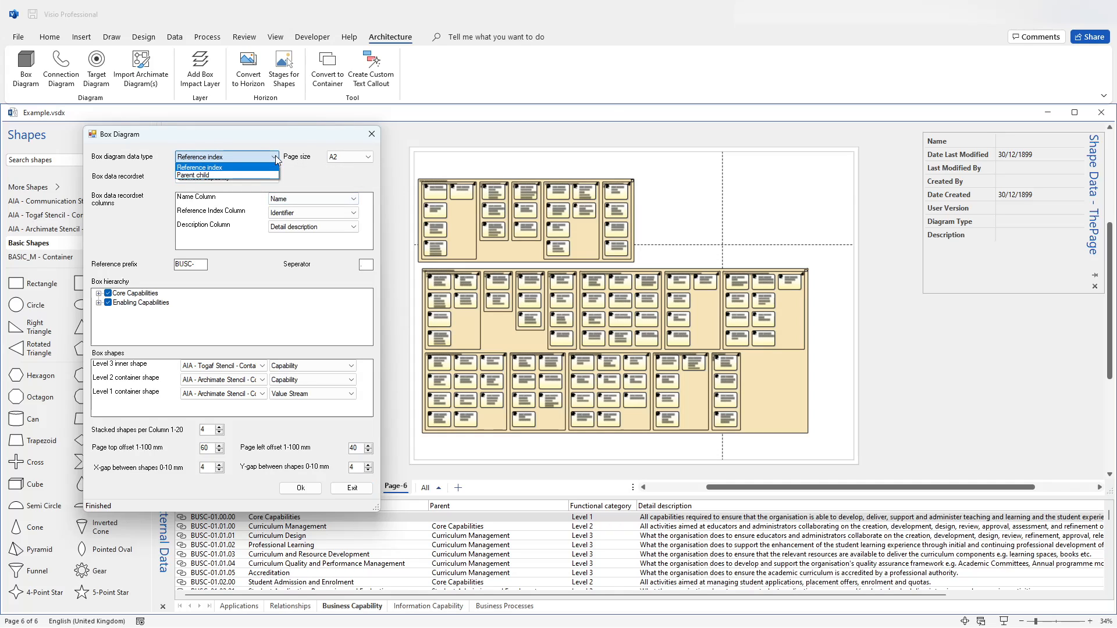
{"action": "left_click", "coordinate": [247, 175]}
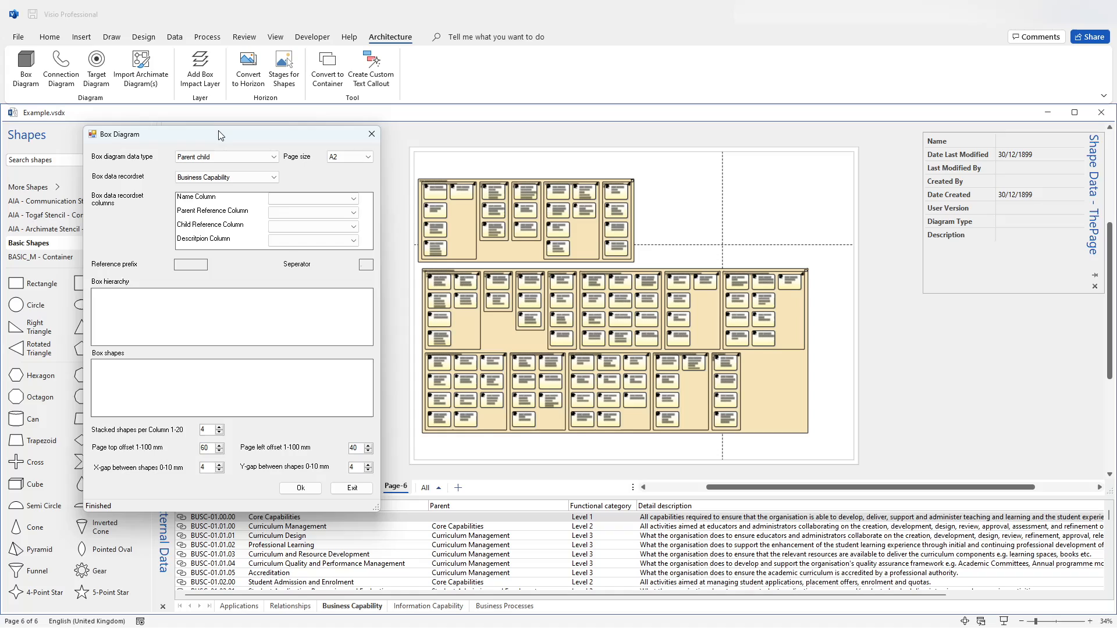
{"action": "left_click_drag", "start_coordinate": [222, 135], "coordinate": [203, 138]}
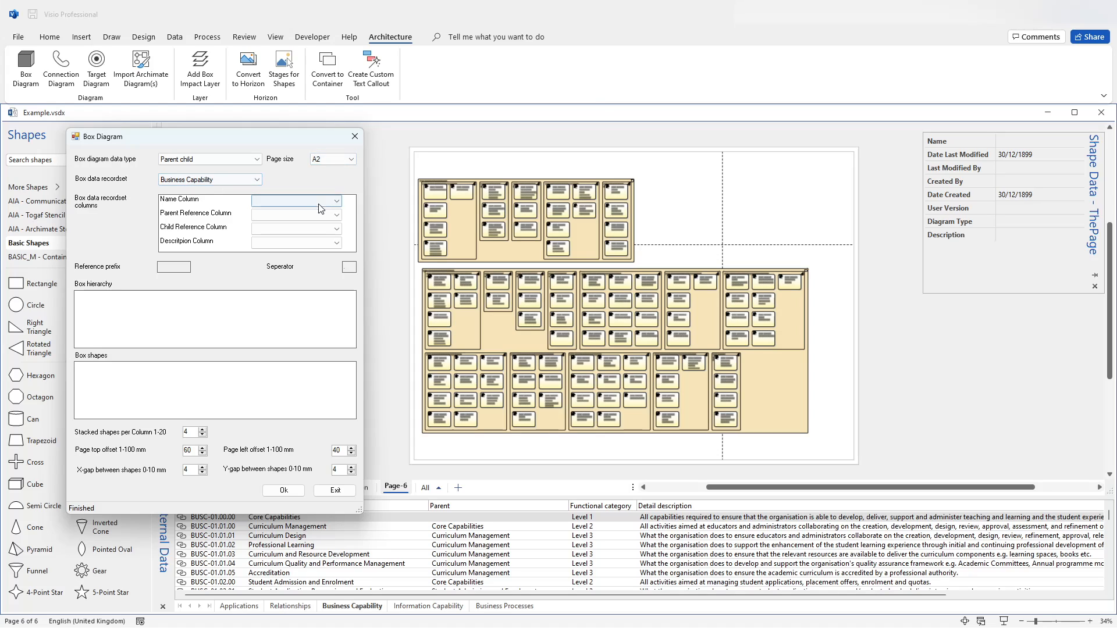
- Map the recordset columns: Name as the name, Parent as the parent reference, Name as the child reference and Detail description as the description
{"action": "left_click", "coordinate": [336, 203]}
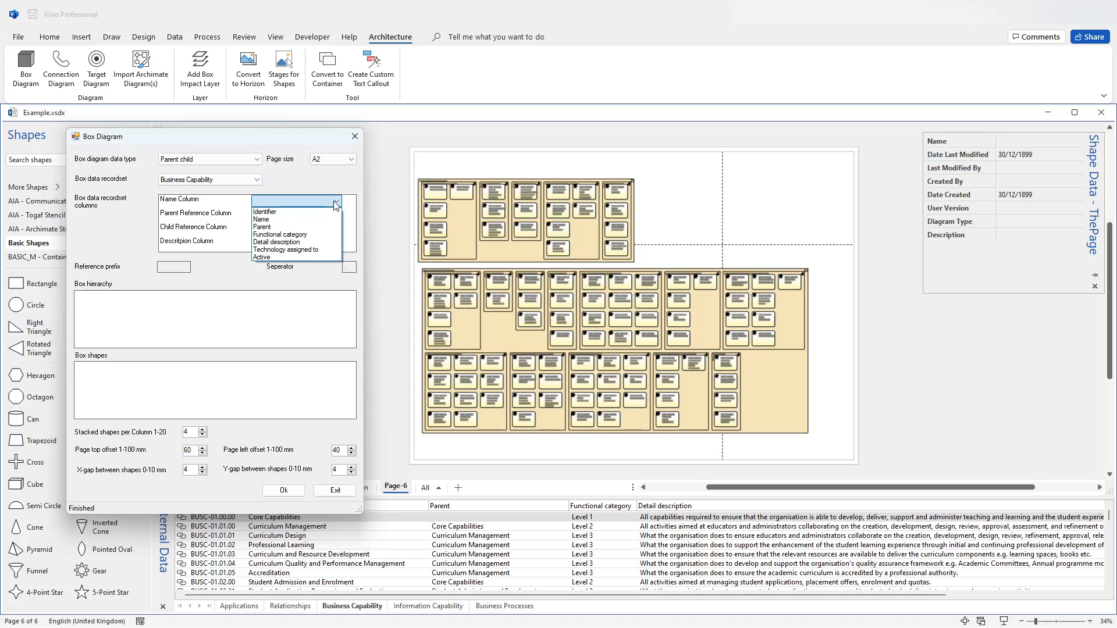
{"action": "left_click", "coordinate": [262, 220]}
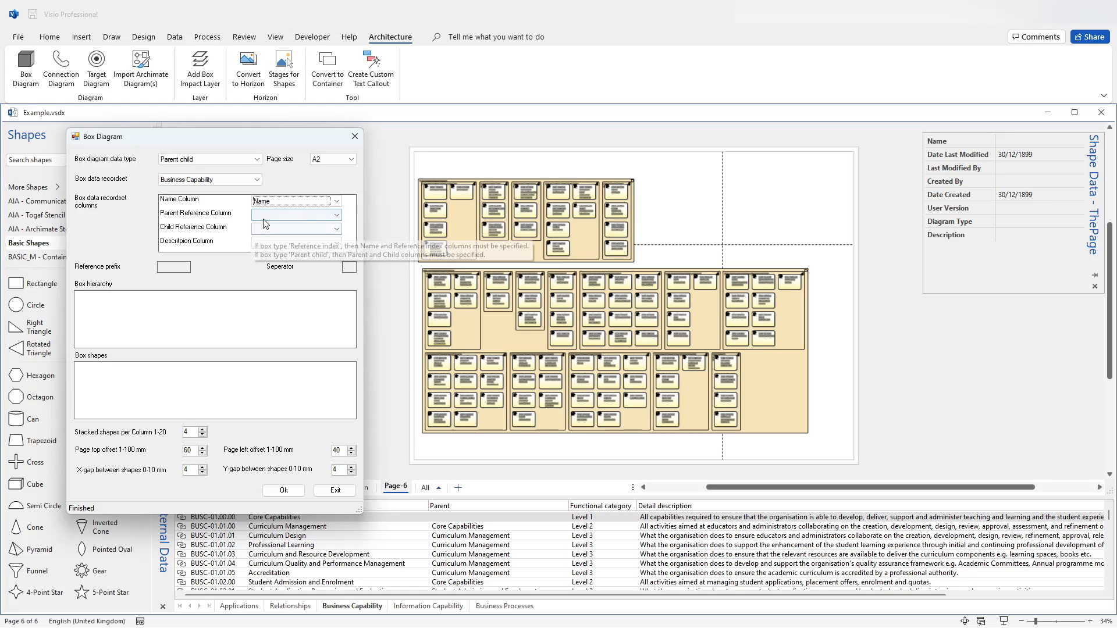
{"action": "left_click", "coordinate": [337, 215]}
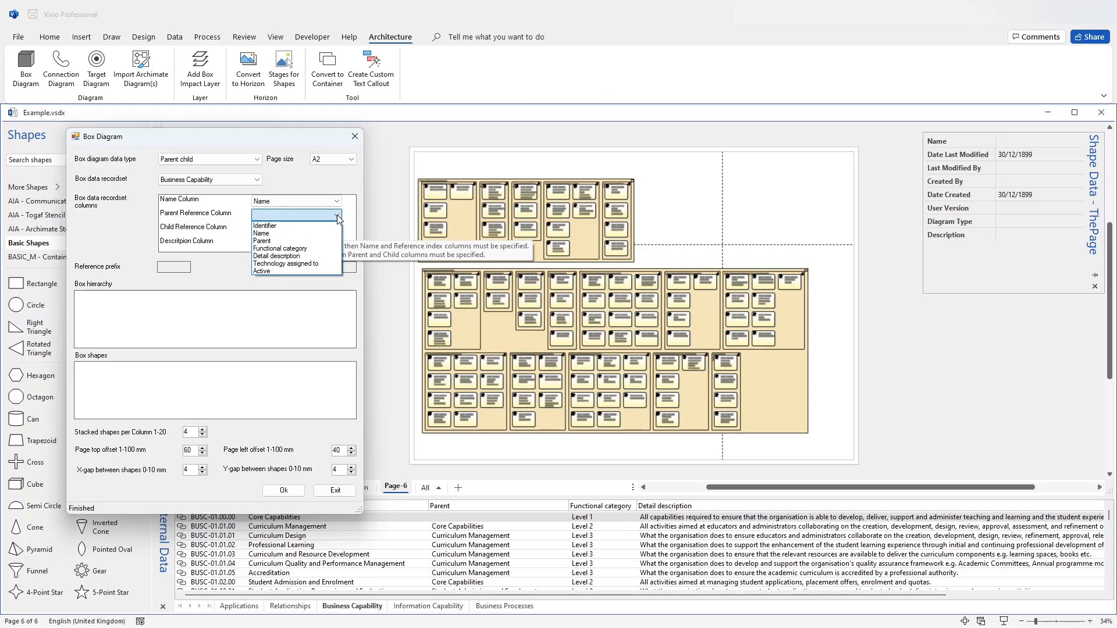
{"action": "left_click", "coordinate": [313, 241]}
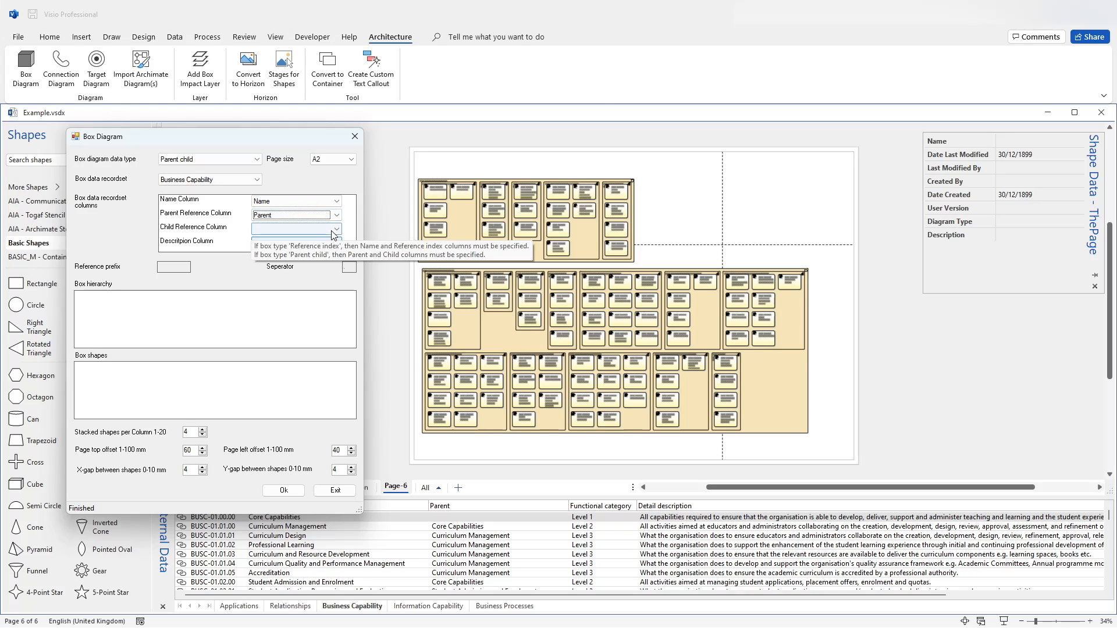
{"action": "left_click", "coordinate": [337, 229]}
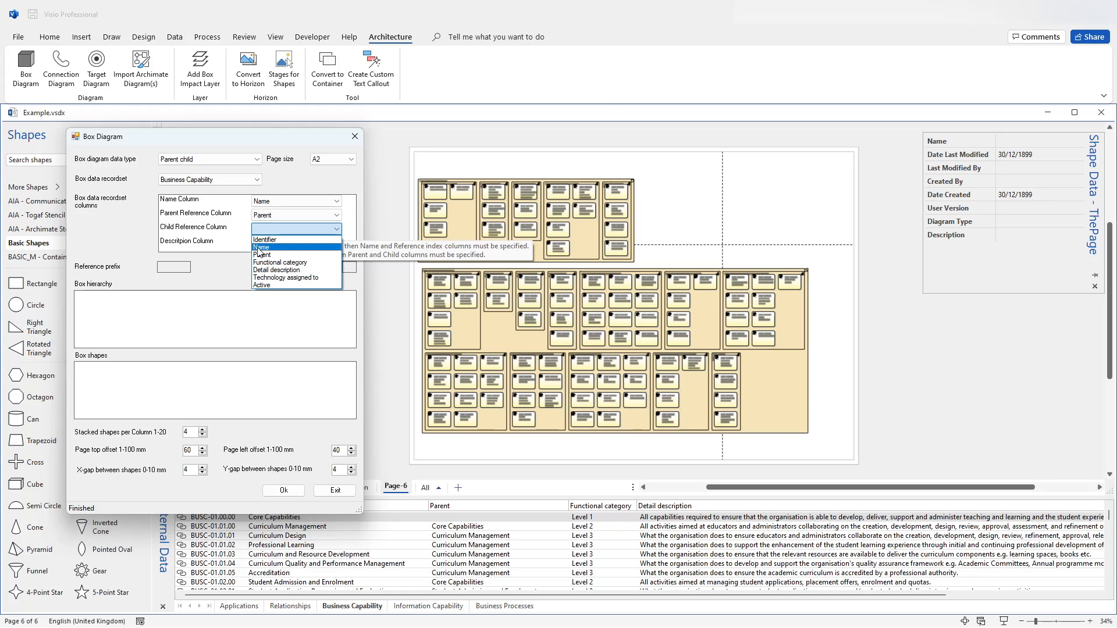
{"action": "left_click", "coordinate": [263, 247]}
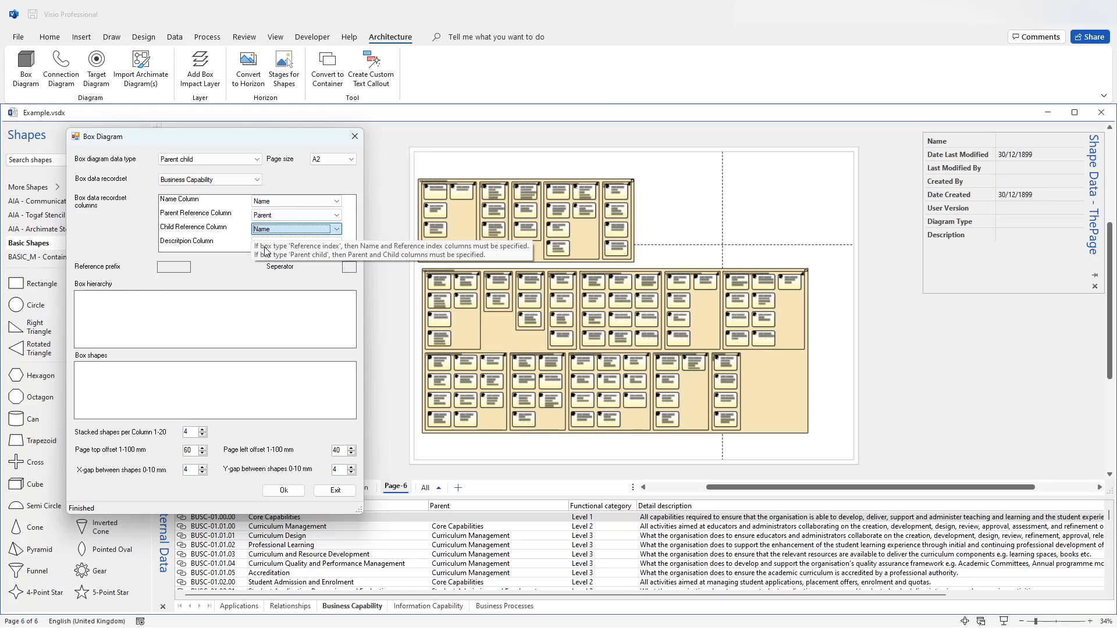
{"action": "left_click", "coordinate": [337, 243]}
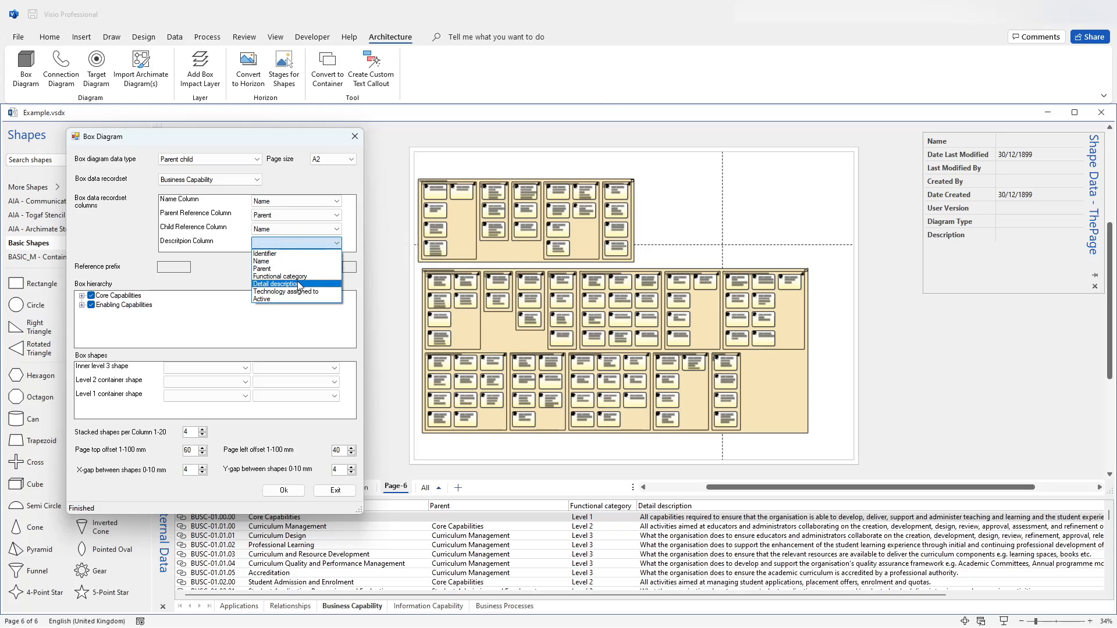
{"action": "left_click", "coordinate": [256, 290]}
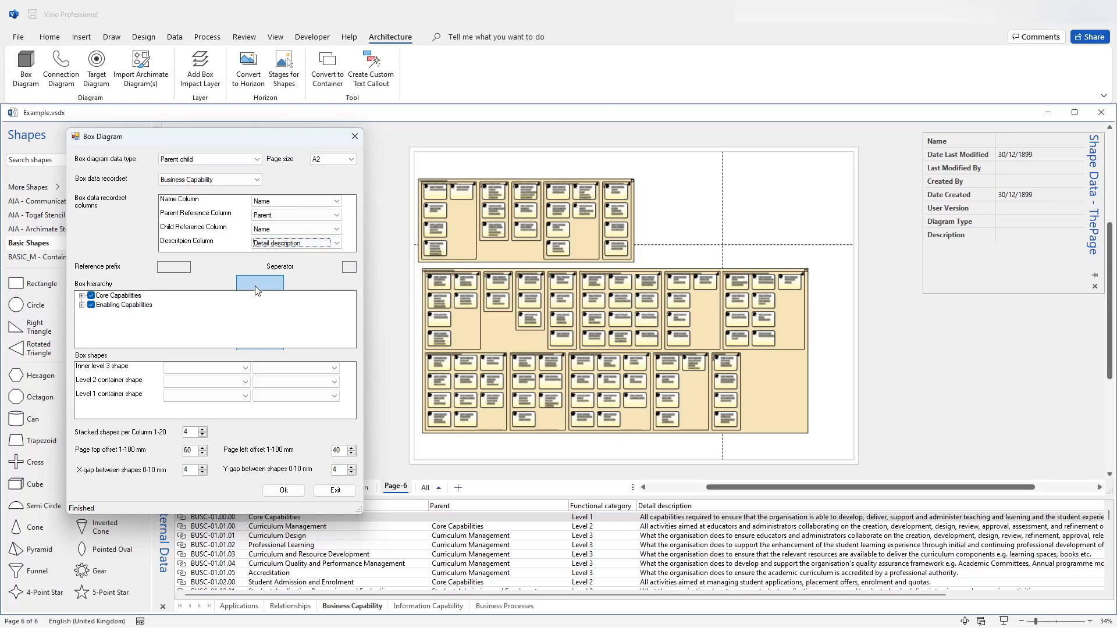
- Examine the Core Capabilities branch and the children of Curriculum Management in the parent-child box hierarchy
{"action": "left_click", "coordinate": [82, 296]}
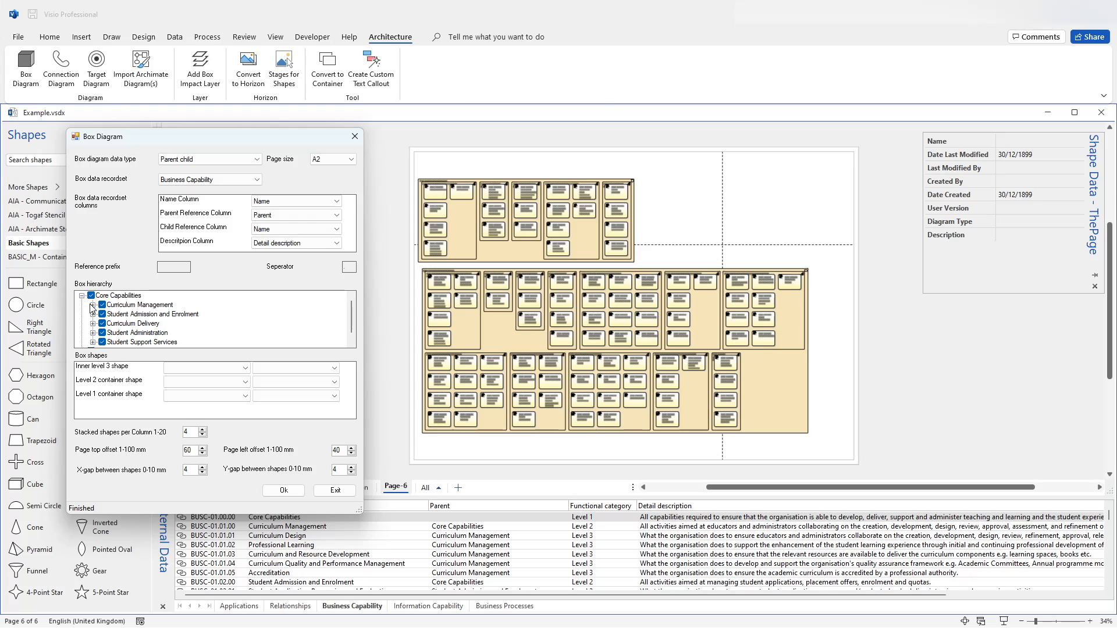
{"action": "left_click", "coordinate": [92, 306]}
{"action": "scroll", "coordinate": [93, 312], "scroll_direction": "up", "scroll_amount": 1}
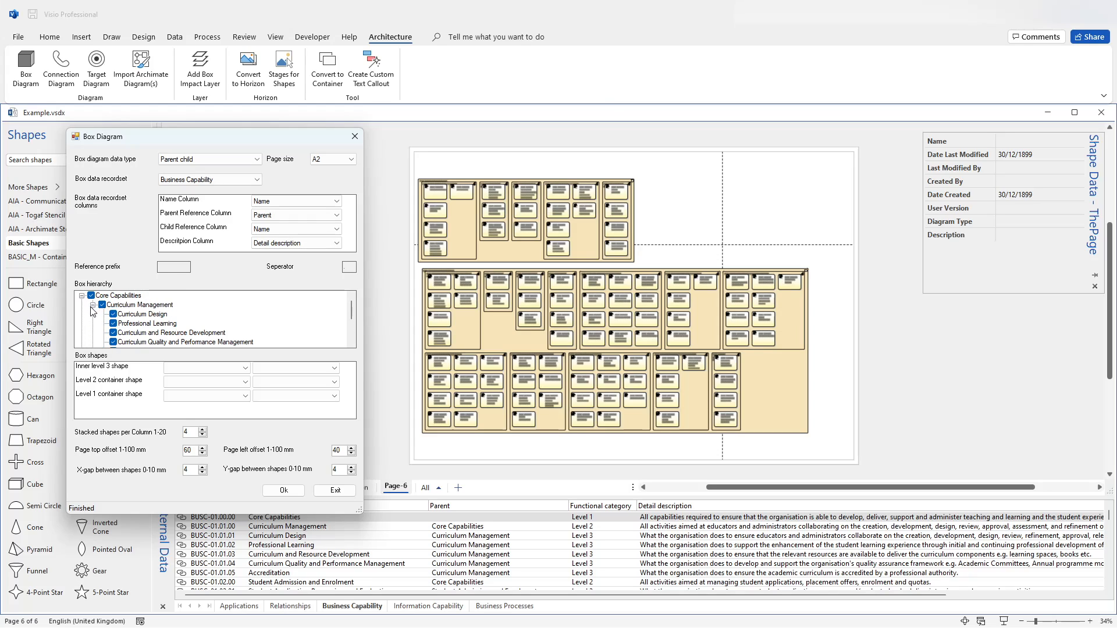
- Choose the AIA - Togaf Stencil - Container stencil for the inner level 3 shape
{"action": "left_click", "coordinate": [167, 370]}
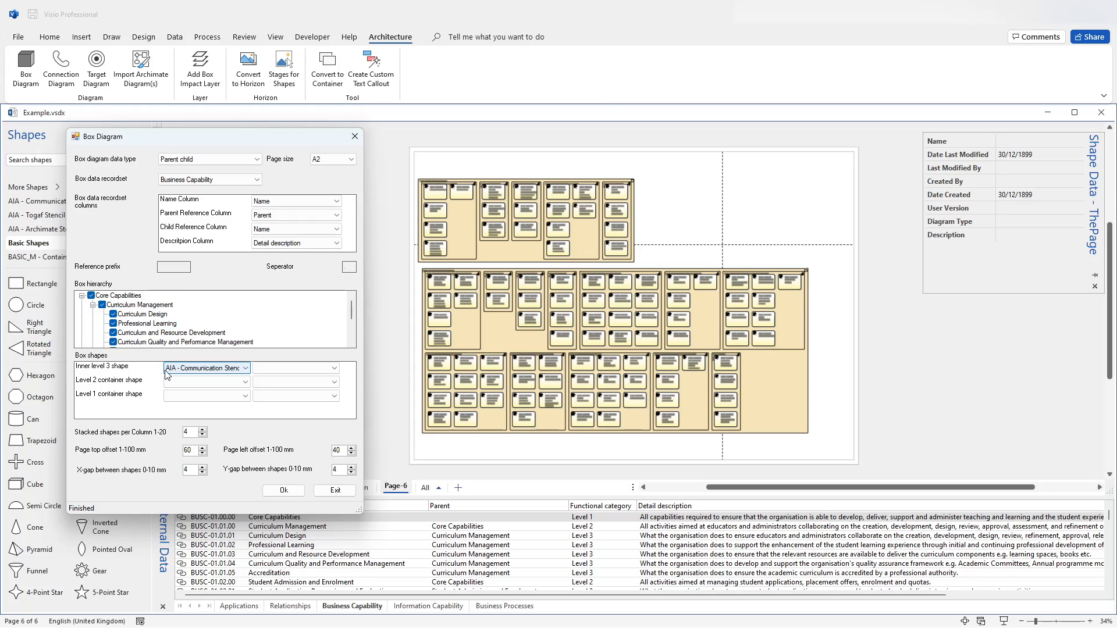
{"action": "left_click", "coordinate": [246, 369]}
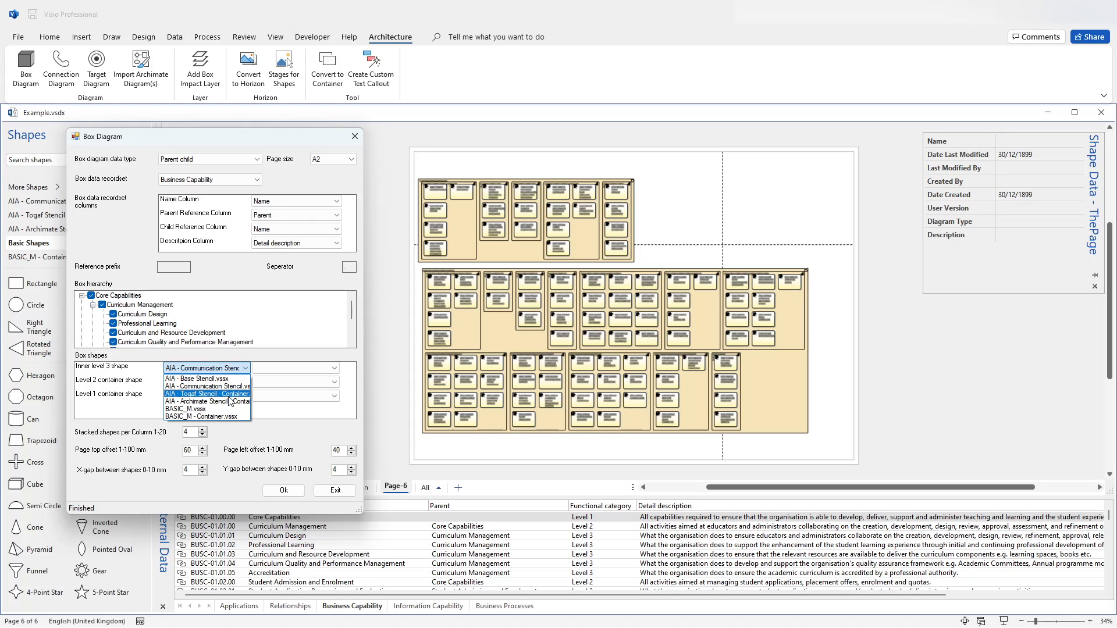
{"action": "left_click", "coordinate": [236, 394]}
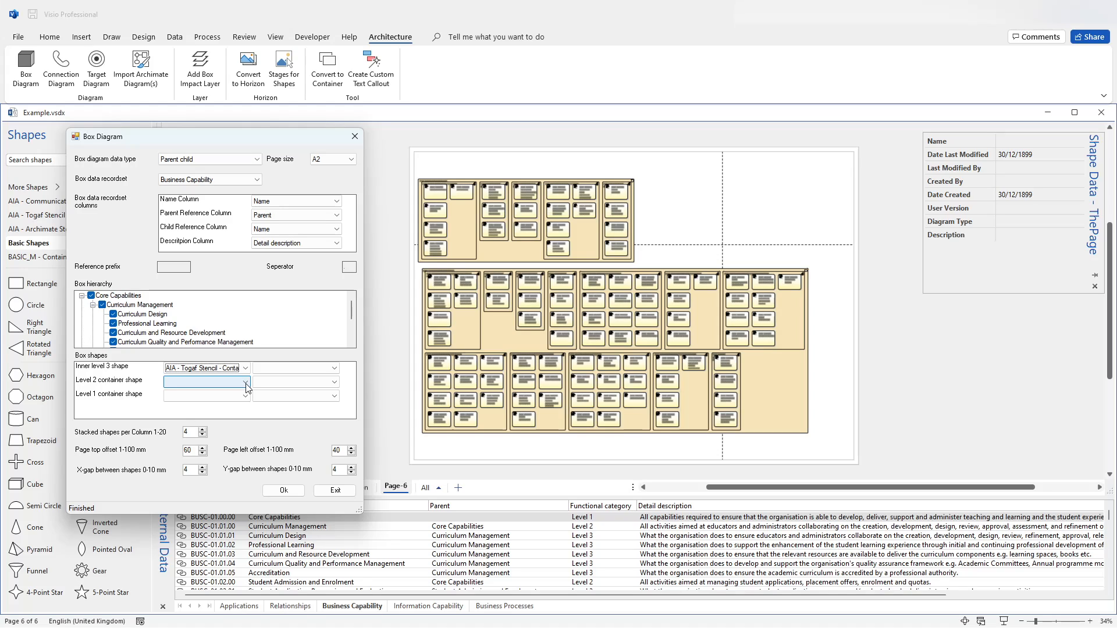
- Try excluding Enabling Capabilities and every level 2 capability under Core Capabilities from the box hierarchy
{"action": "left_click", "coordinate": [82, 297]}
{"action": "left_click", "coordinate": [83, 297]}
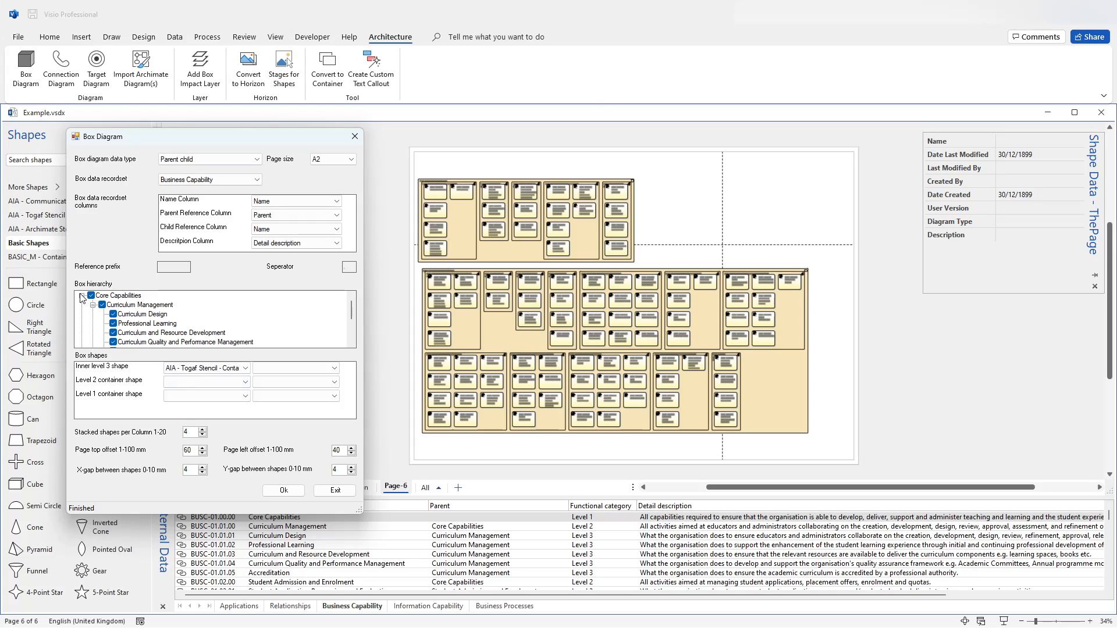
{"action": "left_click", "coordinate": [102, 305]}
{"action": "scroll", "coordinate": [89, 323], "scroll_direction": "down", "scroll_amount": 1}
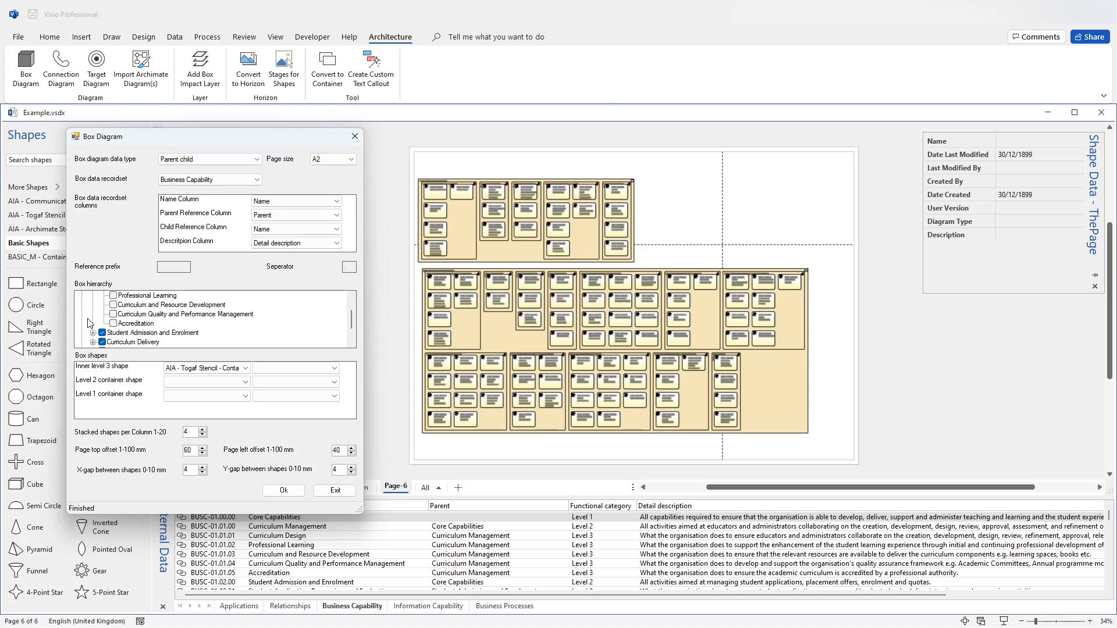
{"action": "scroll", "coordinate": [97, 339], "scroll_direction": "up", "scroll_amount": 2}
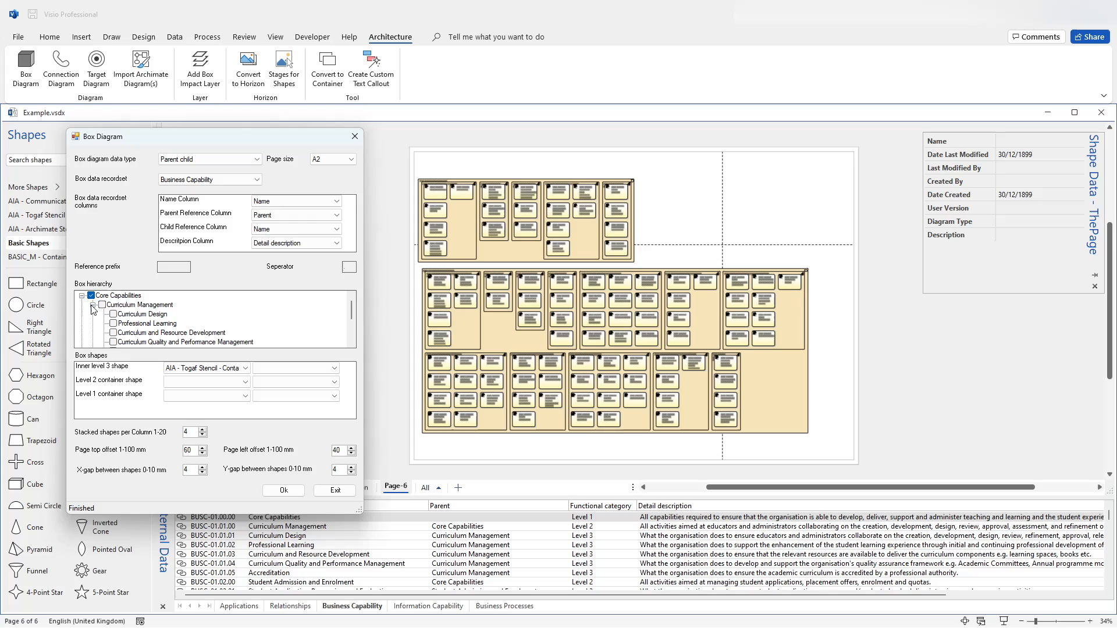
{"action": "left_click", "coordinate": [93, 305]}
{"action": "scroll", "coordinate": [85, 341], "scroll_direction": "down", "scroll_amount": 1}
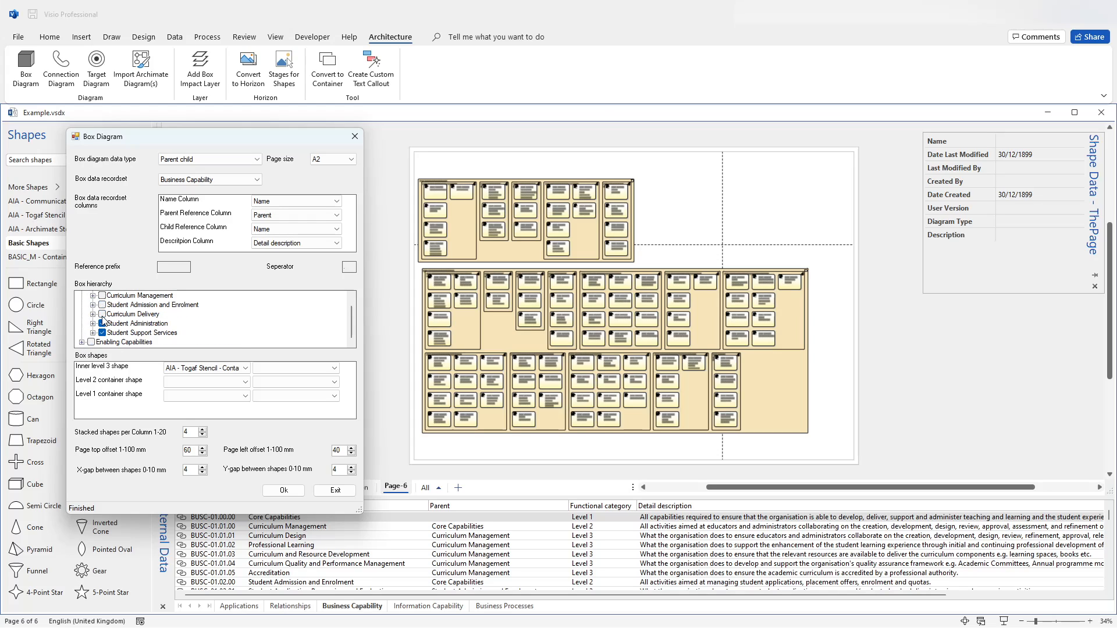
{"action": "left_click", "coordinate": [102, 323]}
{"action": "left_click", "coordinate": [102, 332]}
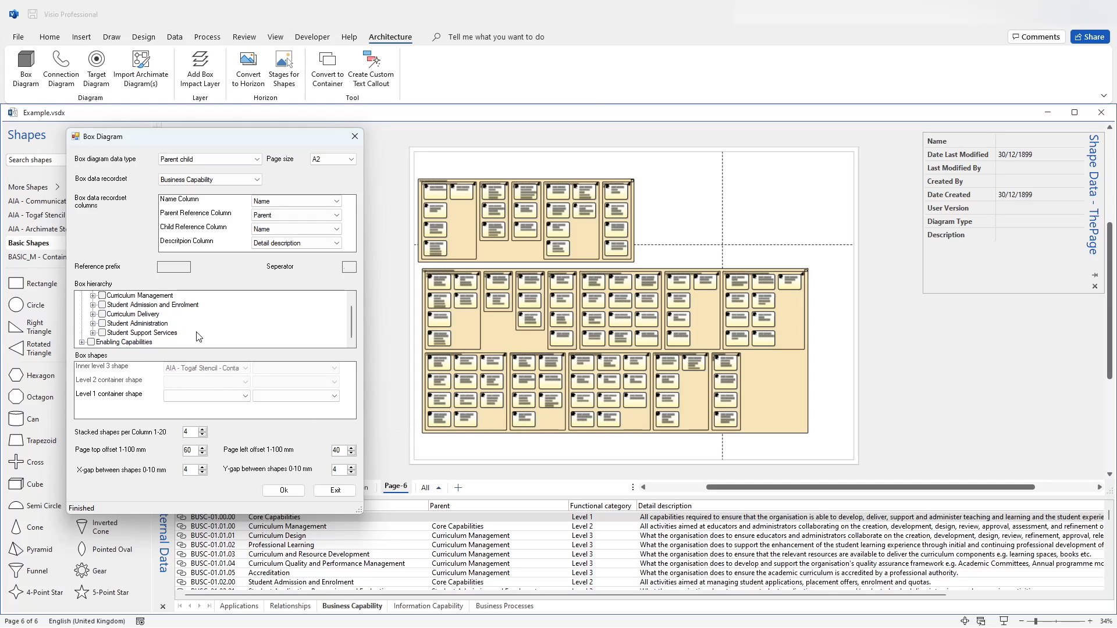
{"action": "scroll", "coordinate": [197, 338], "scroll_direction": "up", "scroll_amount": 1}
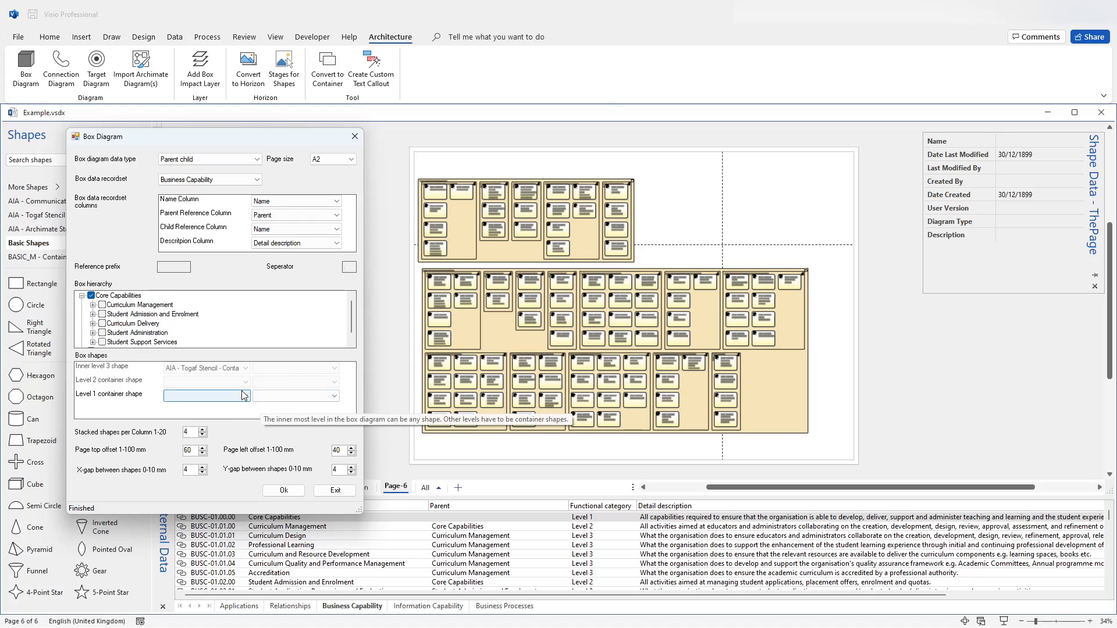
- Include the child capabilities of Core Capabilities and Enabling Capabilities in the box hierarchy again
{"action": "left_click", "coordinate": [92, 297]}
{"action": "left_click", "coordinate": [93, 297]}
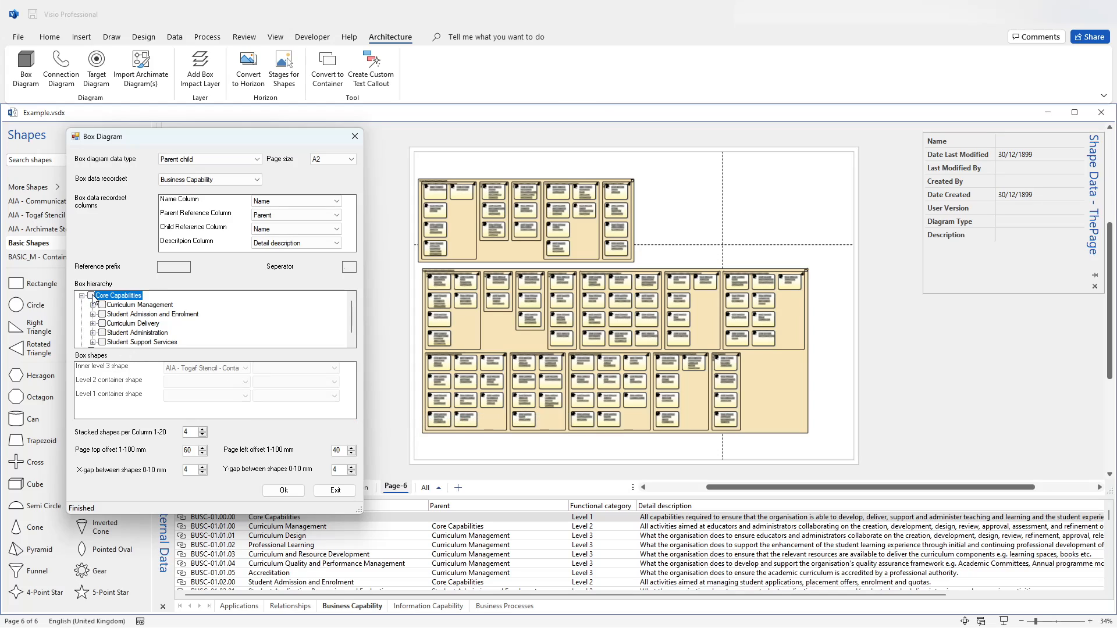
{"action": "left_click", "coordinate": [103, 306]}
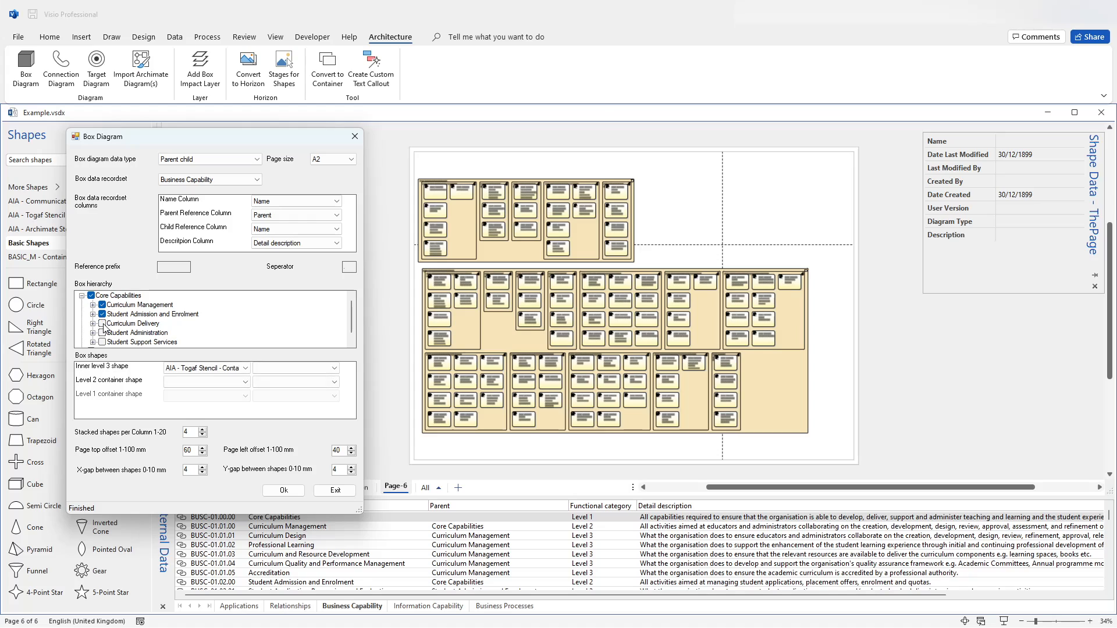
{"action": "left_click", "coordinate": [93, 304]}
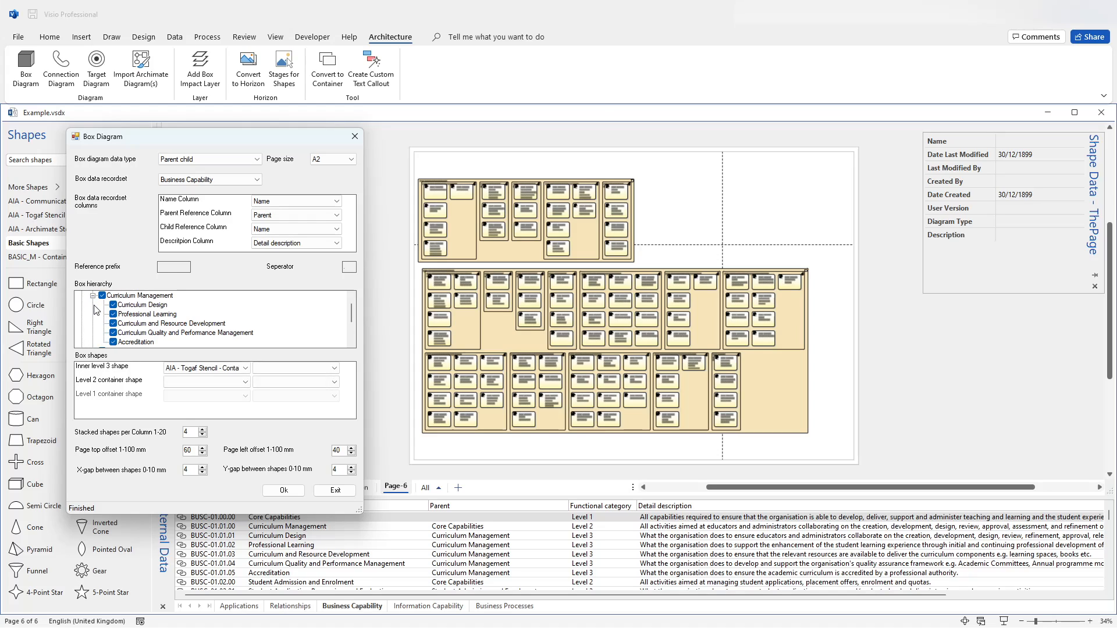
{"action": "scroll", "coordinate": [99, 317], "scroll_direction": "down", "scroll_amount": 2}
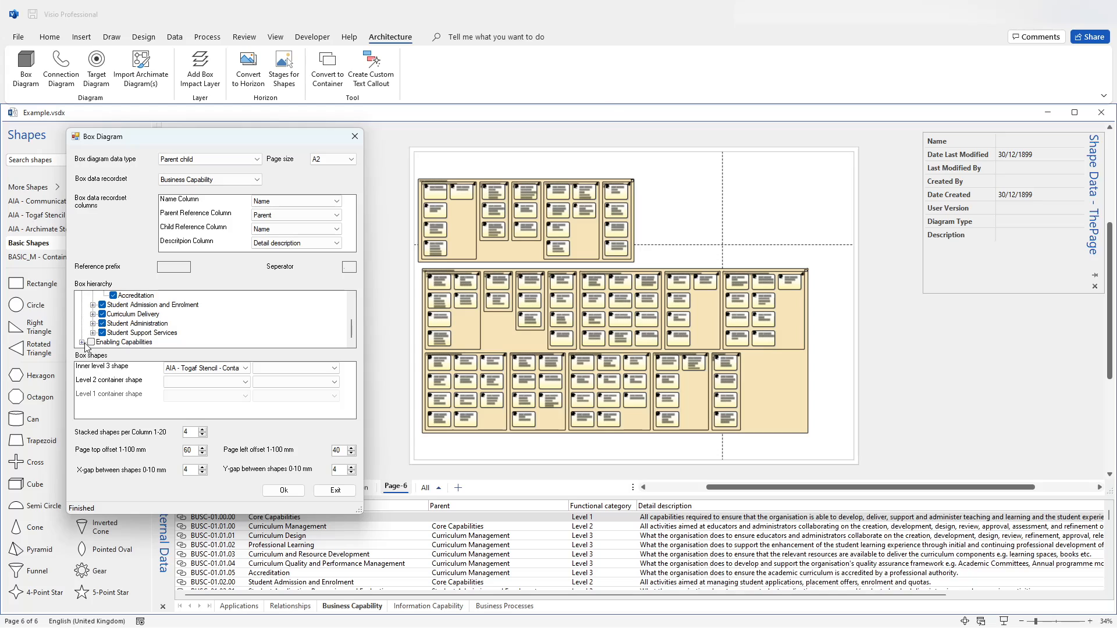
{"action": "left_click", "coordinate": [82, 343]}
{"action": "left_click", "coordinate": [91, 297]}
{"action": "scroll", "coordinate": [105, 327], "scroll_direction": "down", "scroll_amount": 1}
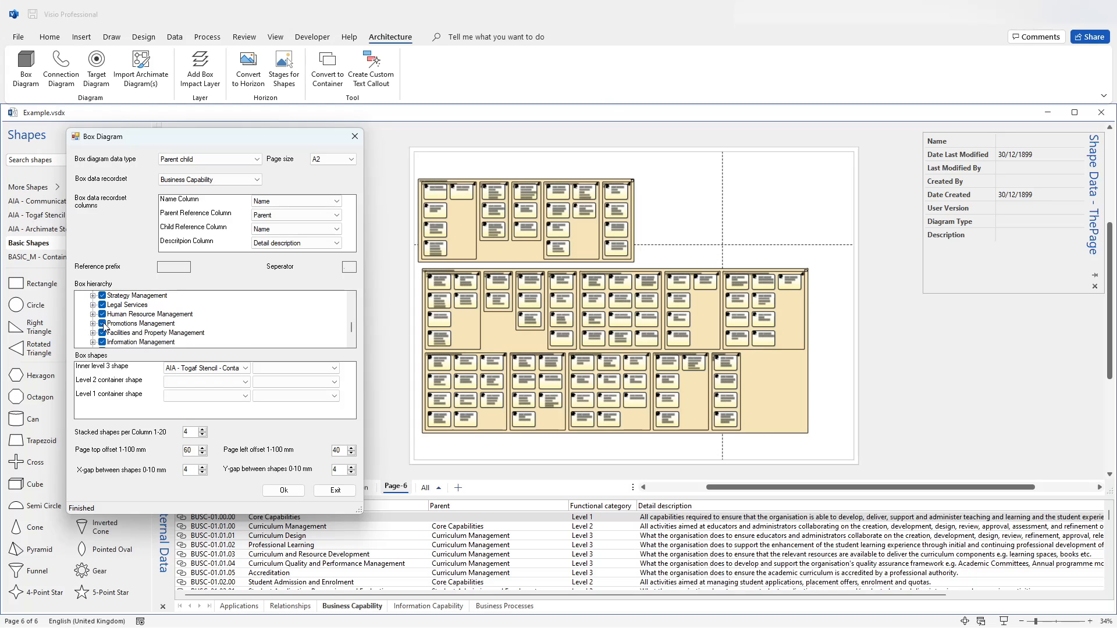
- Expand Information Technology Management in the box hierarchy and choose the AIA - Archimate Stencil - Container stencil for the level 2 and level 1 containers
{"action": "scroll", "coordinate": [104, 327], "scroll_direction": "down", "scroll_amount": 2}
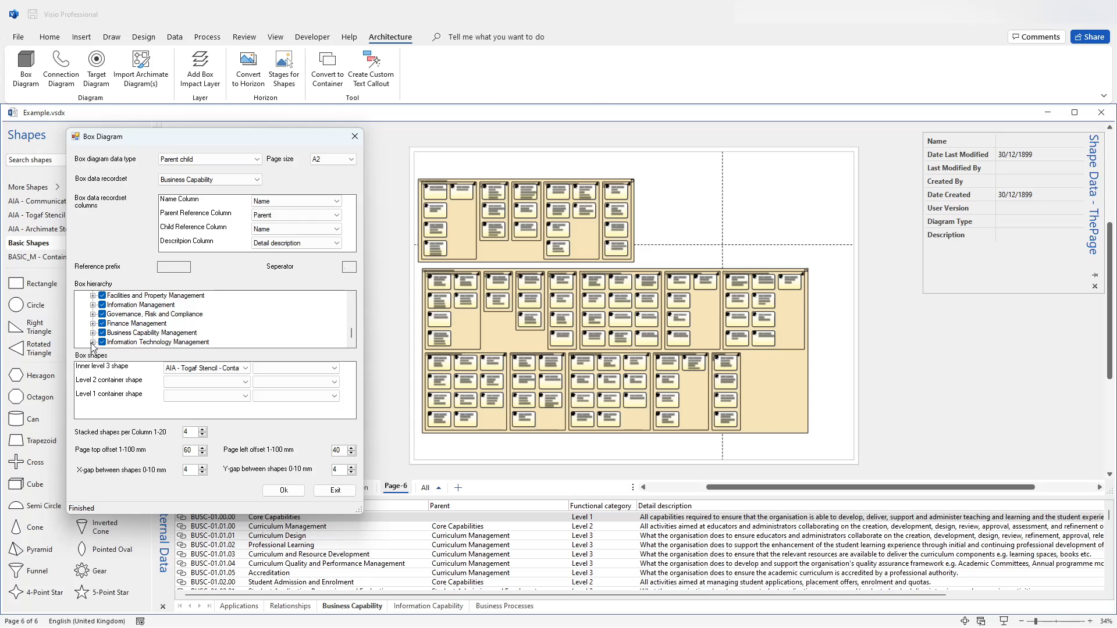
{"action": "left_click", "coordinate": [93, 343]}
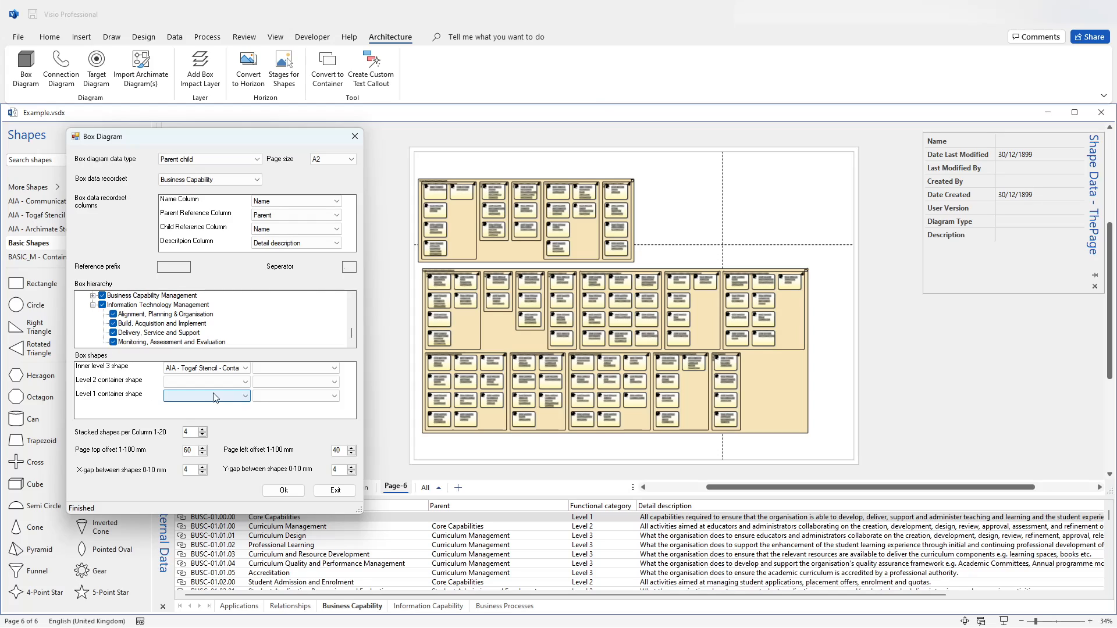
{"action": "left_click", "coordinate": [243, 381]}
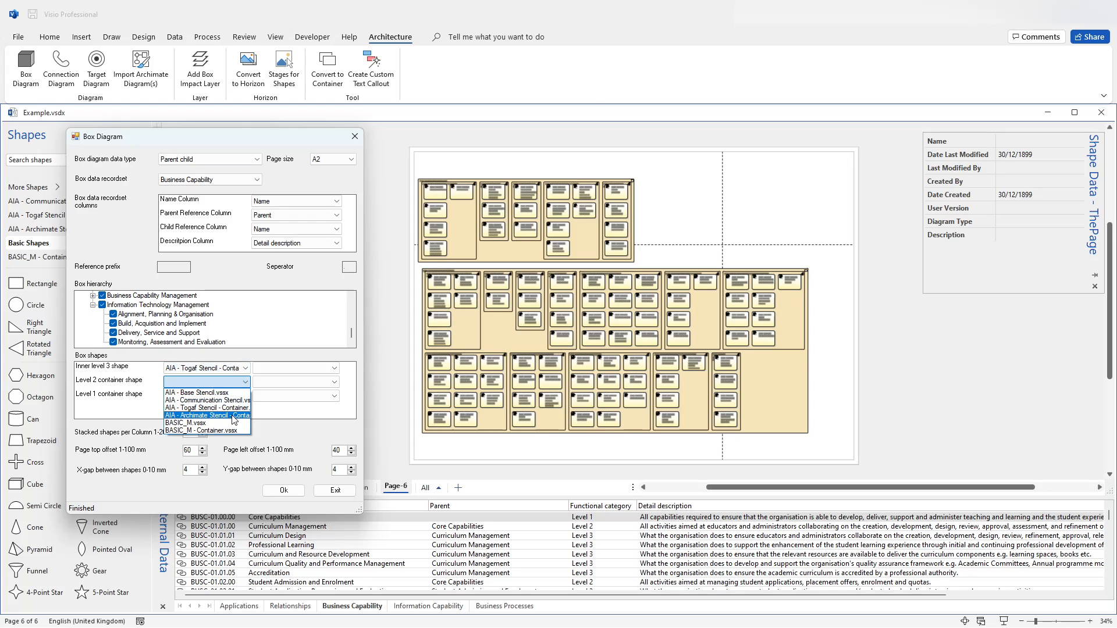
{"action": "left_click", "coordinate": [234, 420]}
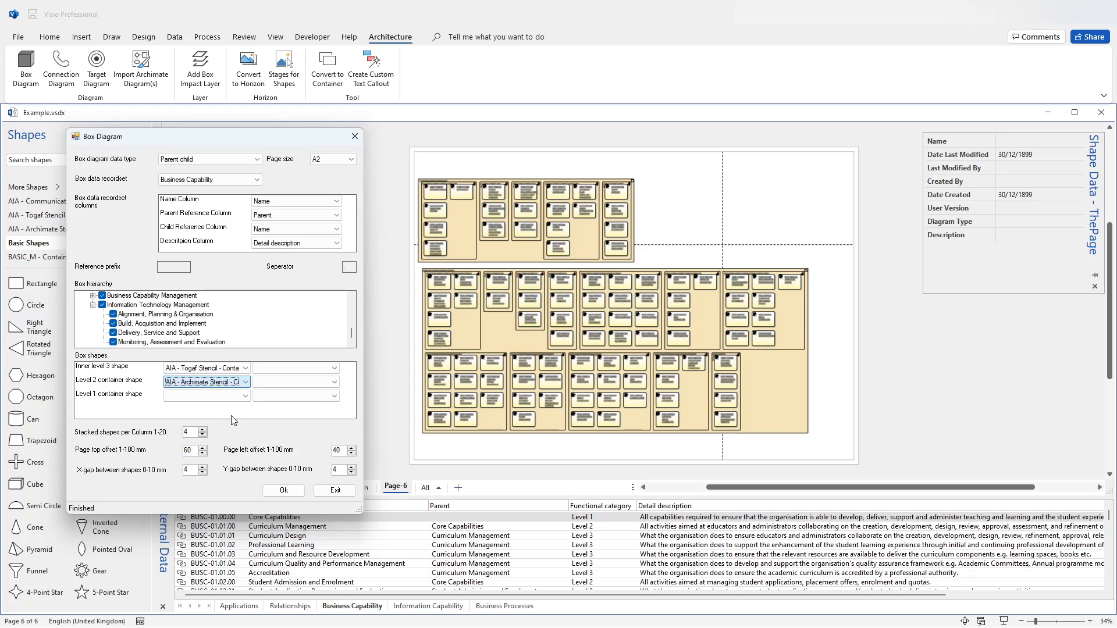
{"action": "left_click", "coordinate": [231, 396]}
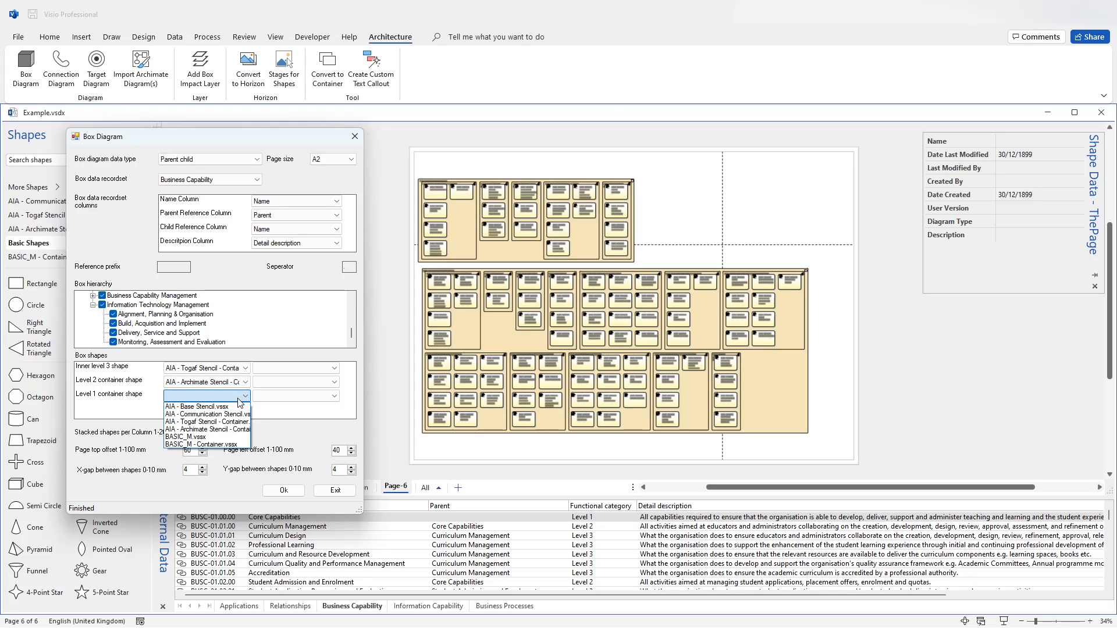
{"action": "left_click", "coordinate": [226, 429]}
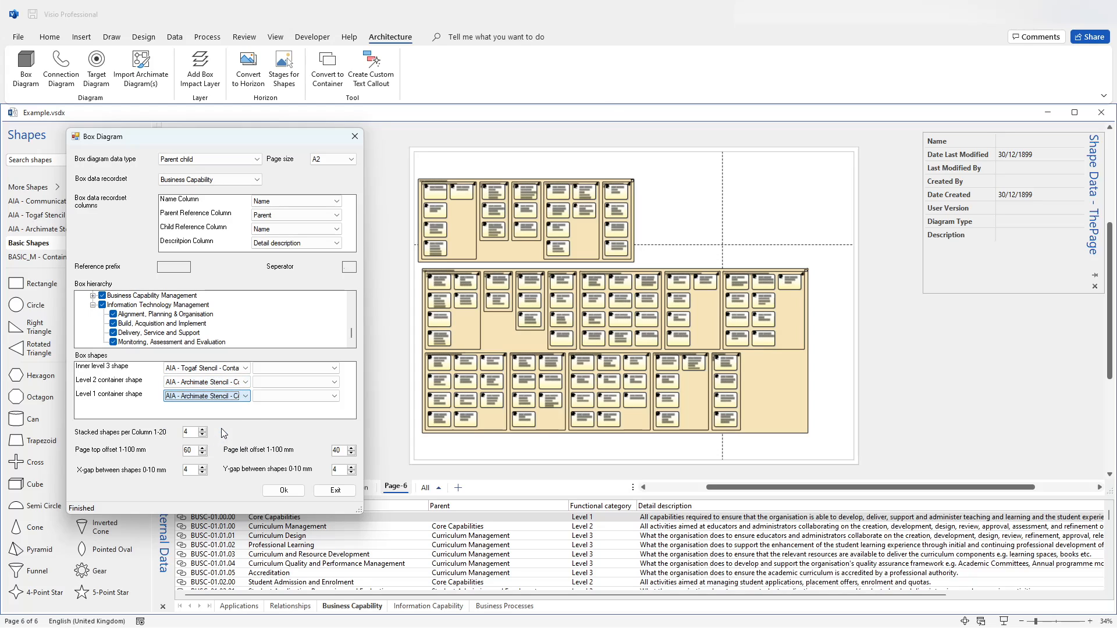
- Set the inner level 3 shape and level 2 container shape to Capability, and the level 1 container shape to Value Stream
{"action": "left_click", "coordinate": [334, 369]}
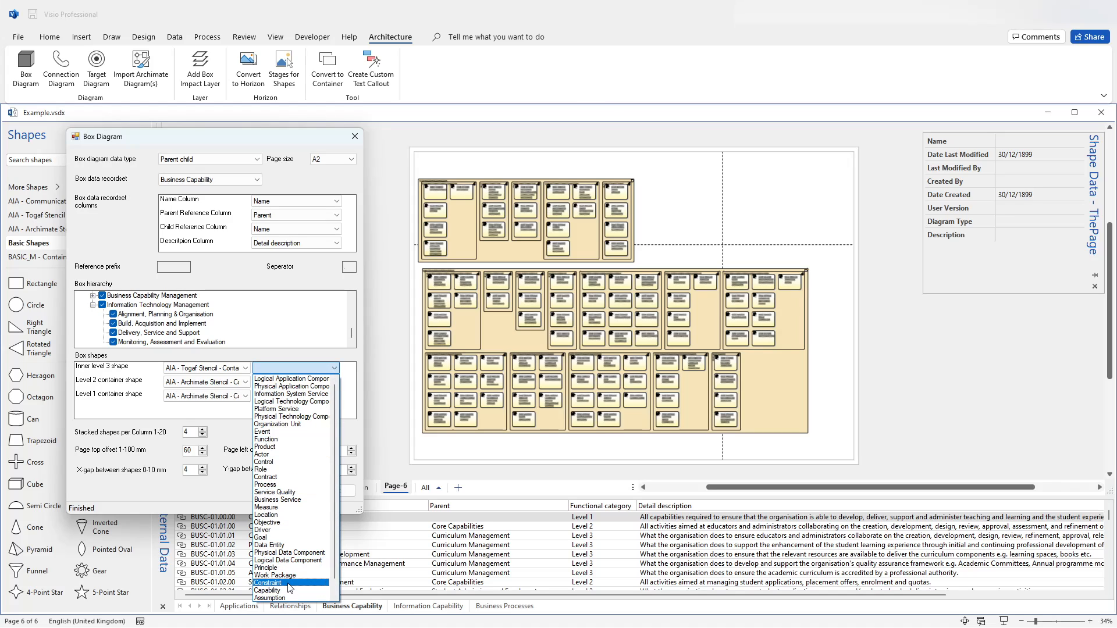
{"action": "left_click", "coordinate": [286, 590]}
{"action": "left_click", "coordinate": [334, 383]}
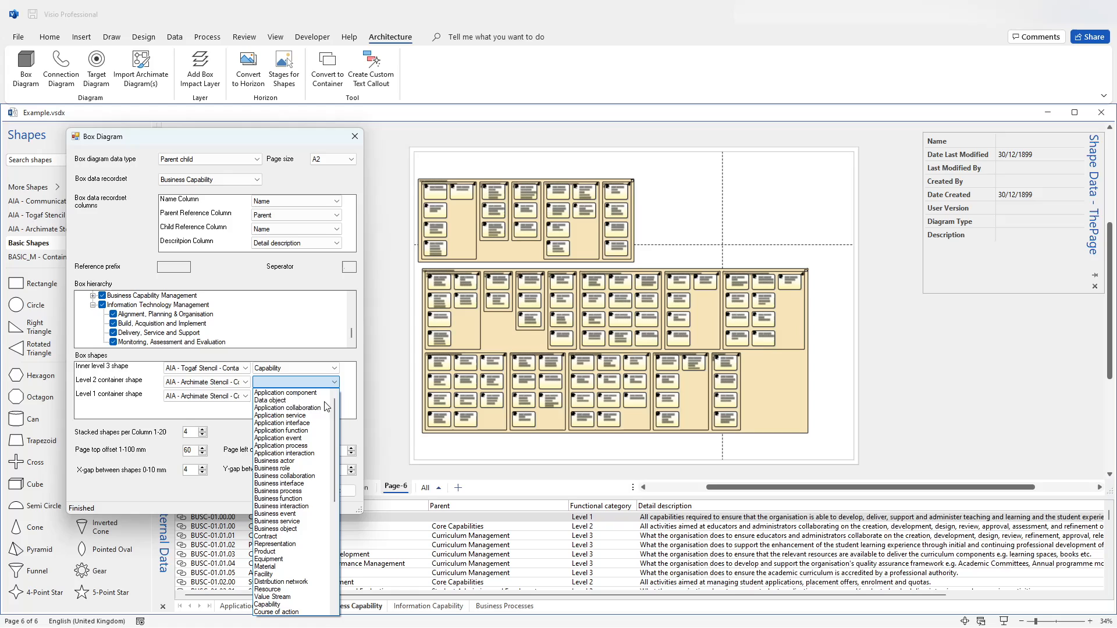
{"action": "left_click", "coordinate": [292, 604]}
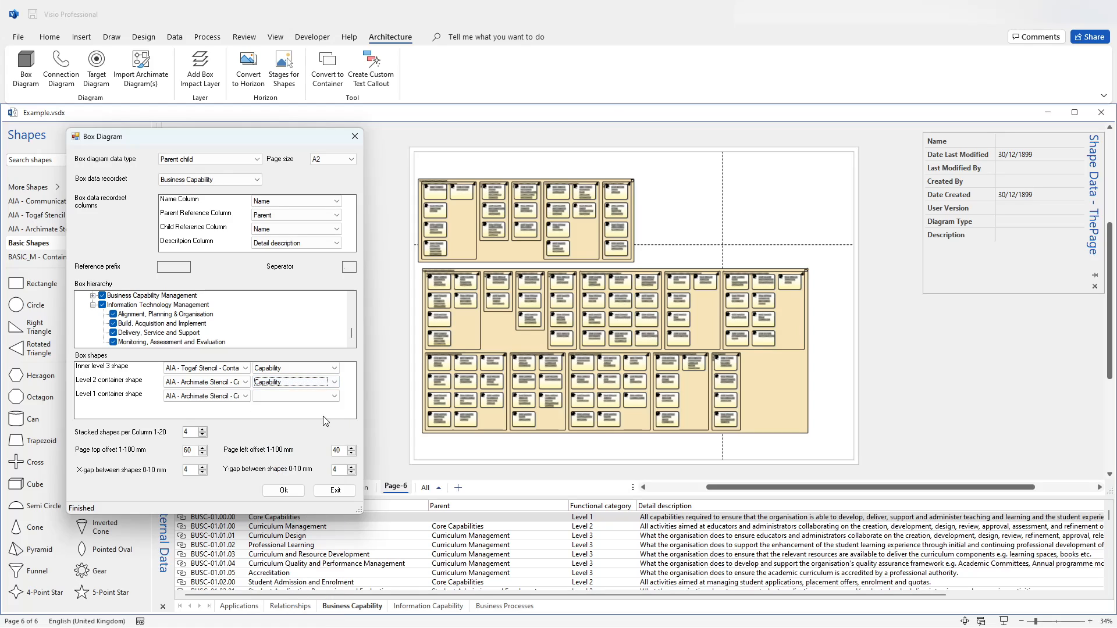
{"action": "left_click", "coordinate": [326, 396]}
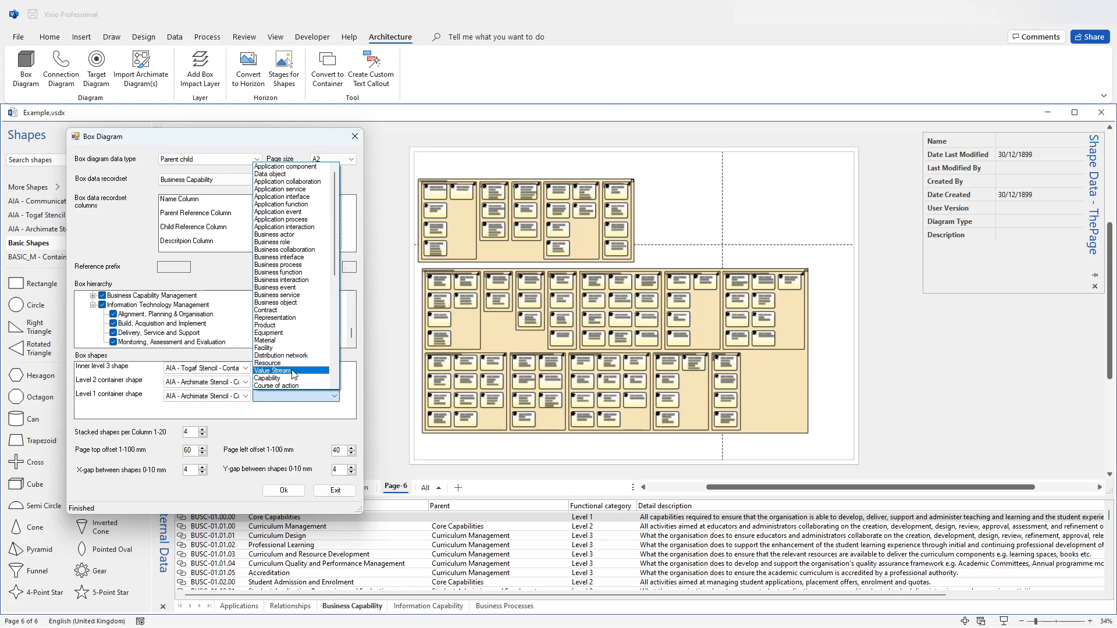
{"action": "left_click", "coordinate": [273, 370]}
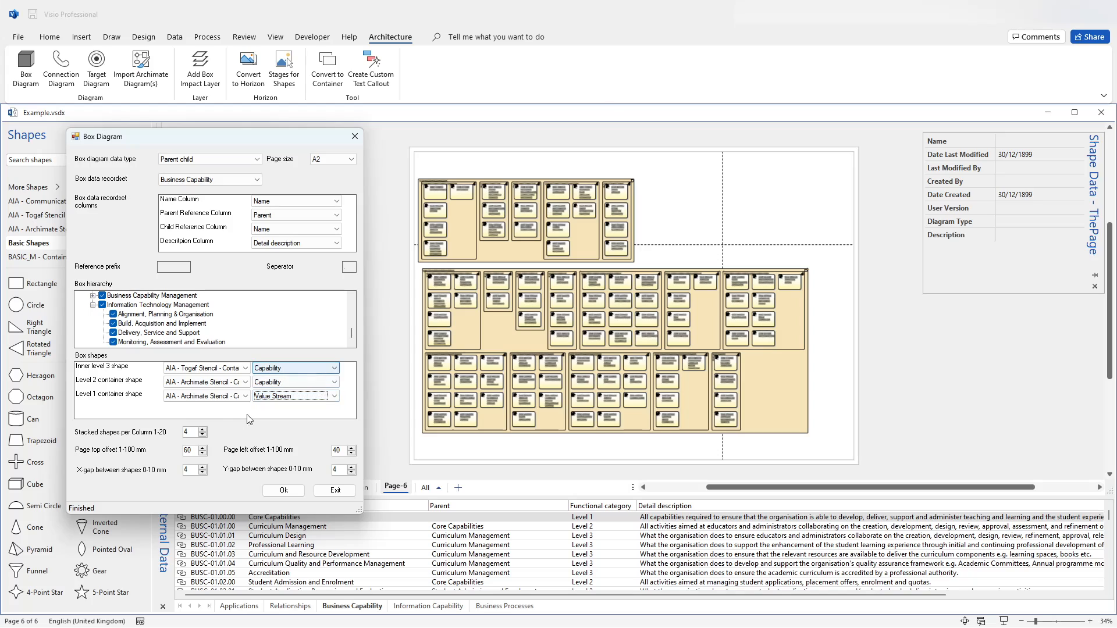
- Generate the parent-child box diagram with 2 stacked shapes per column and close the Box Diagram dialog
{"action": "left_click", "coordinate": [203, 437]}
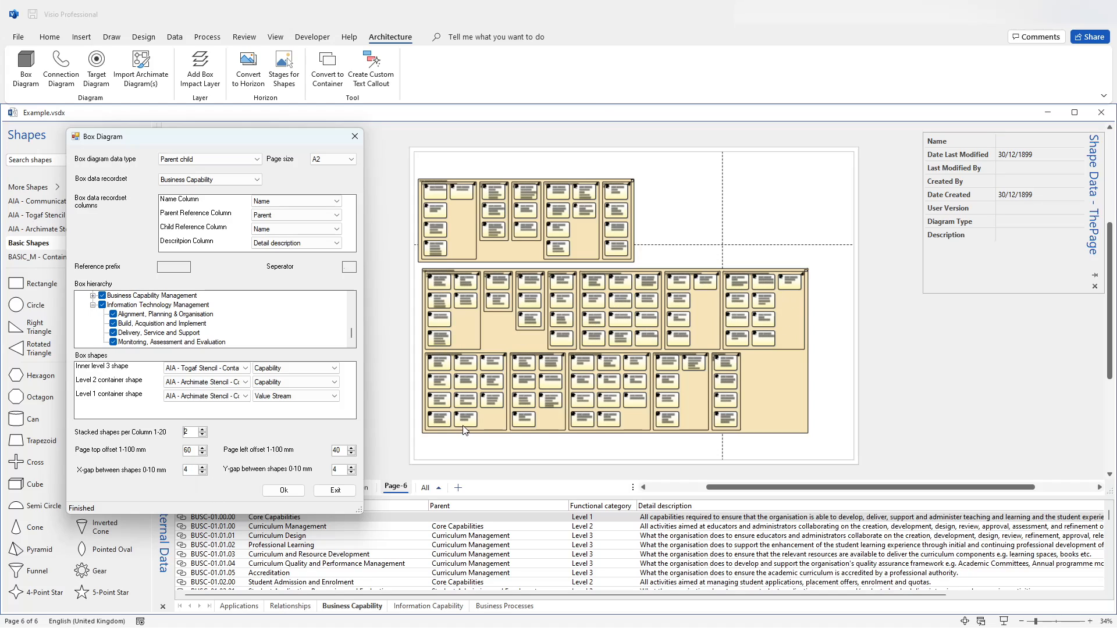
{"action": "left_click", "coordinate": [292, 494]}
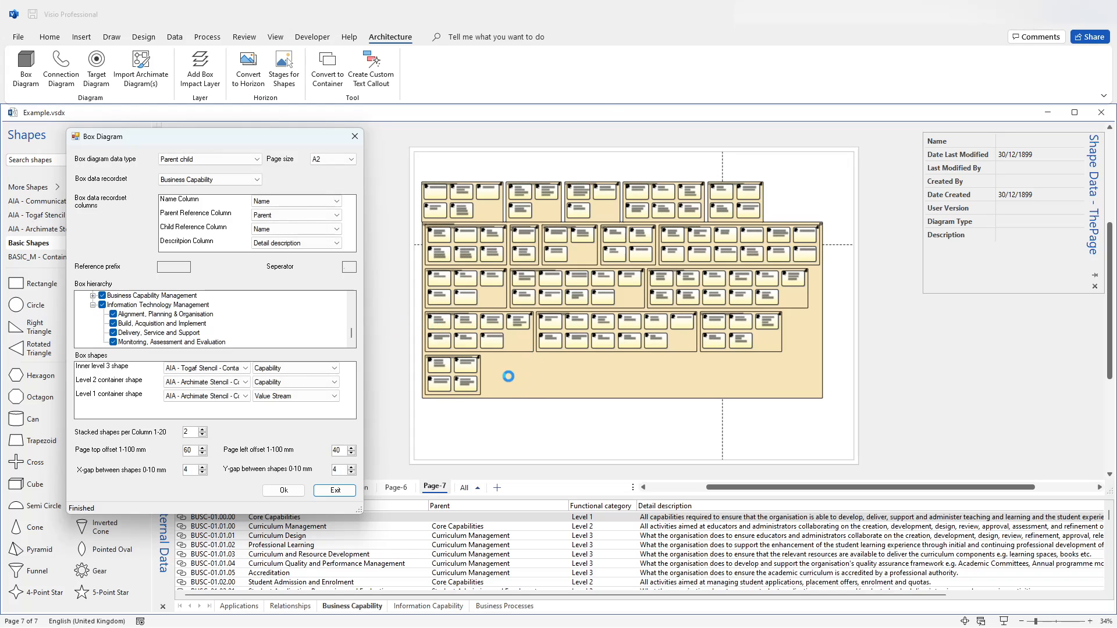
{"action": "left_click", "coordinate": [335, 491]}
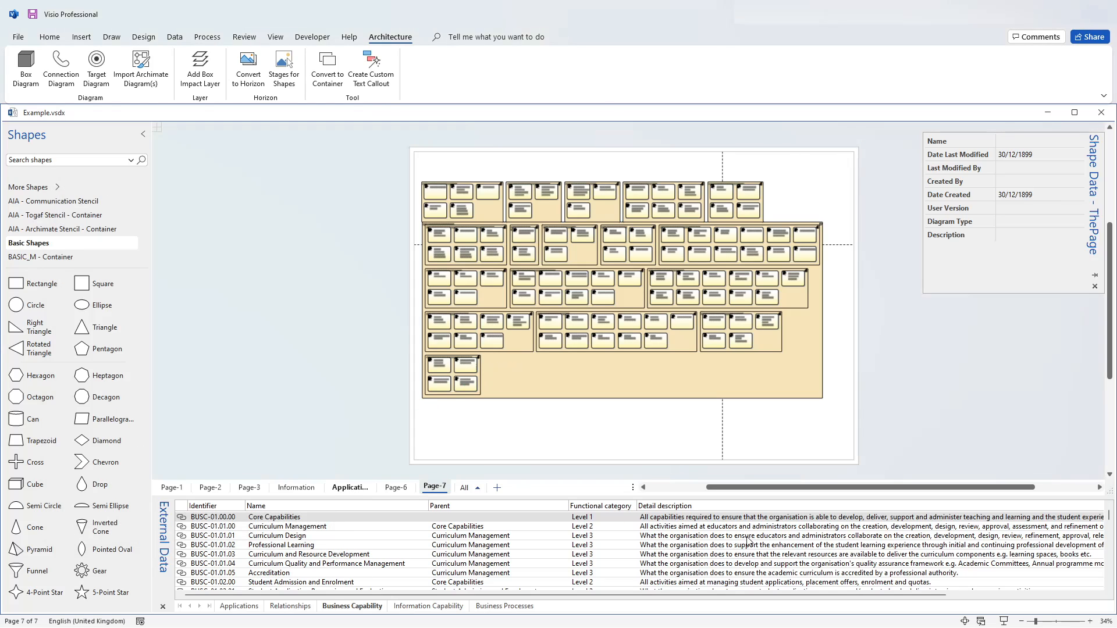
- Move the Enabling Capabilities container on Page-7 slightly down and to the right, away from the Core Capabilities boxes
{"action": "left_click", "coordinate": [1046, 622]}
{"action": "scroll", "coordinate": [617, 447], "scroll_direction": "up", "scroll_amount": 3}
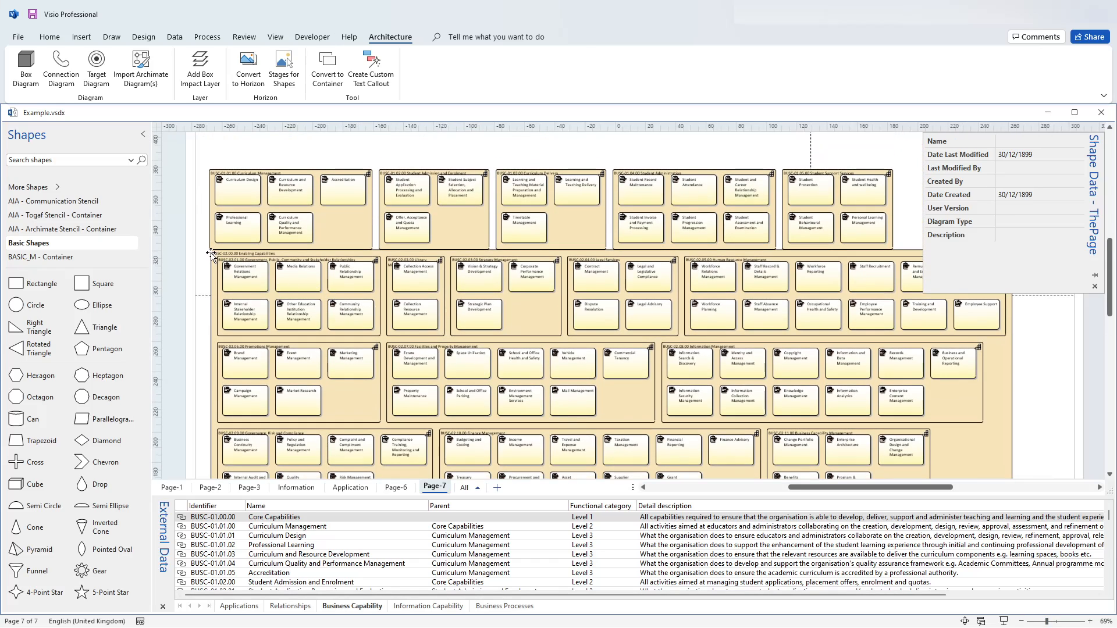
{"action": "left_click_drag", "start_coordinate": [210, 259], "coordinate": [214, 267]}
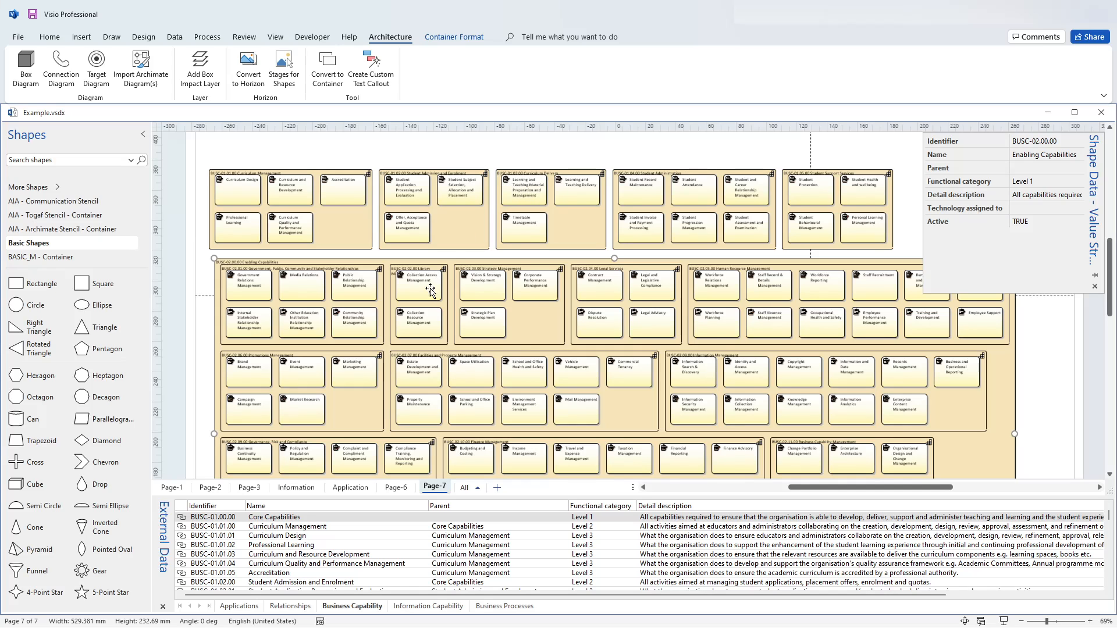
{"action": "scroll", "coordinate": [381, 398], "scroll_direction": "down", "scroll_amount": 5}
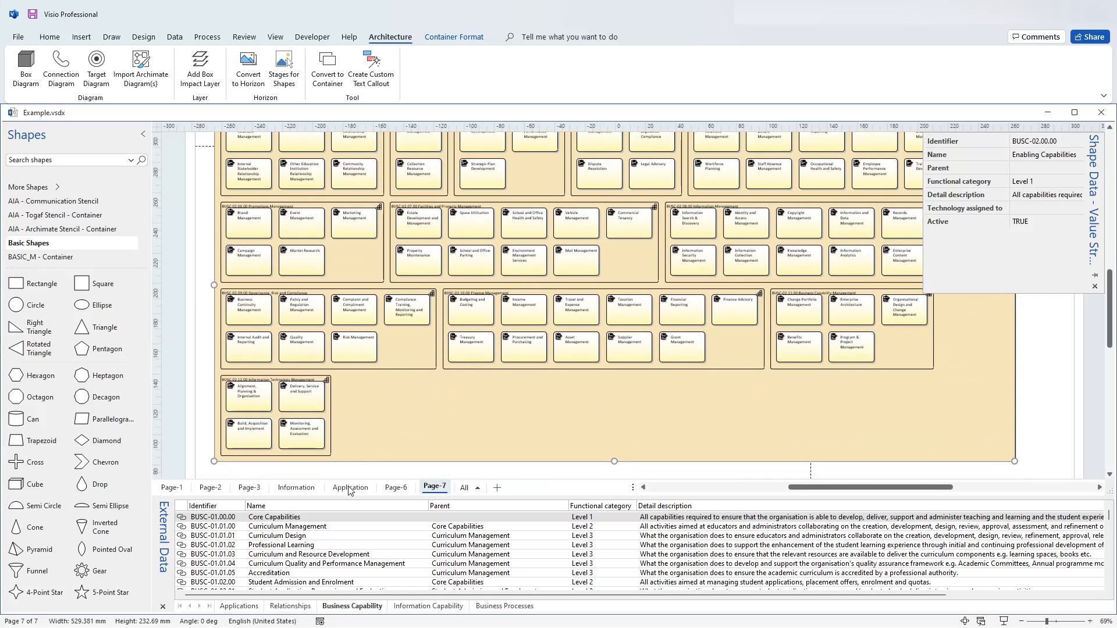
- Hide the shape IDs of the capability boxes in the box diagram on Page-6
{"action": "left_click", "coordinate": [403, 490]}
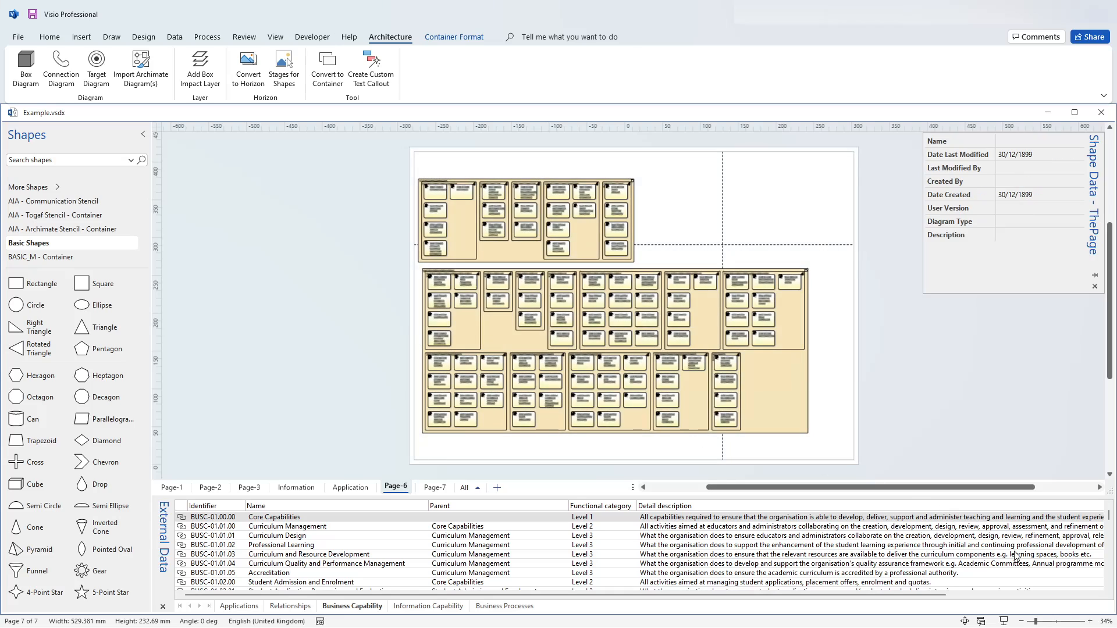
{"action": "left_click", "coordinate": [1046, 623]}
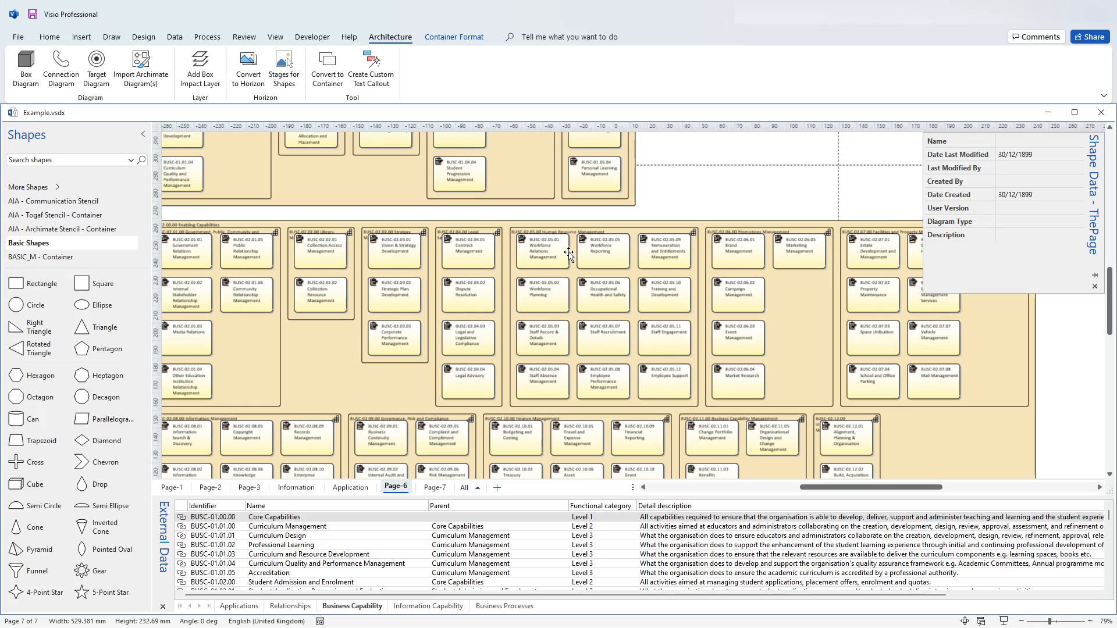
{"action": "right_click", "coordinate": [692, 197]}
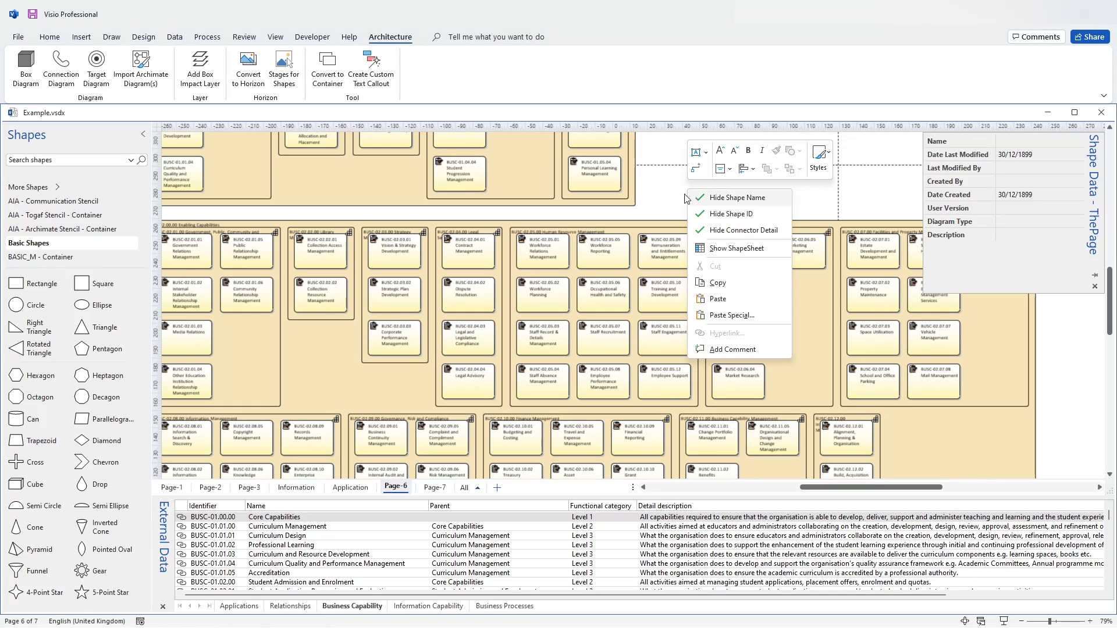
{"action": "right_click", "coordinate": [673, 193]}
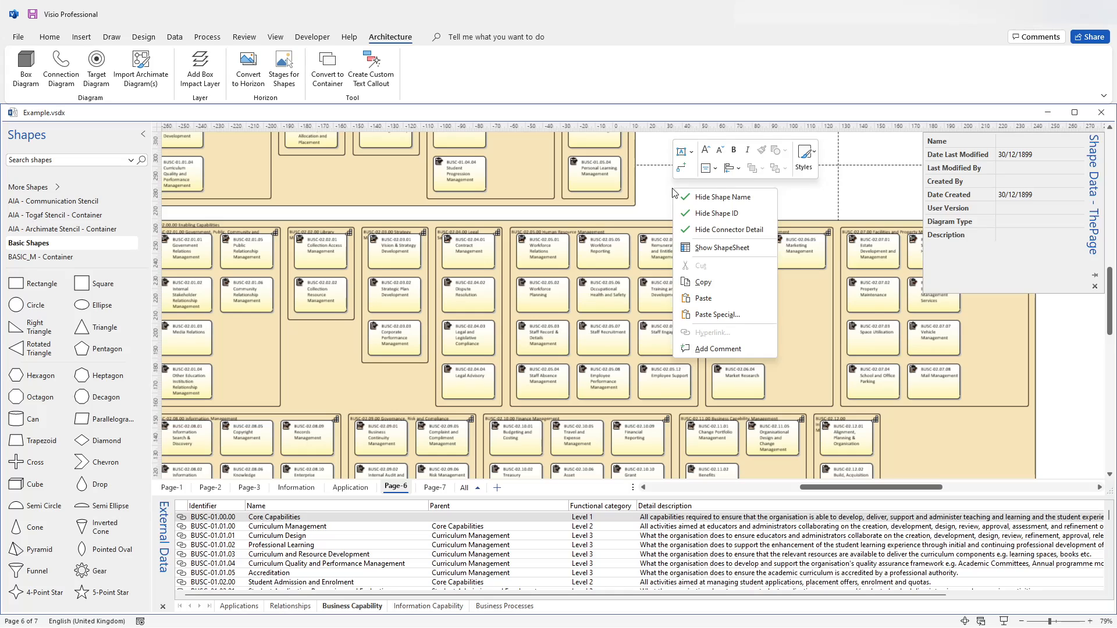
{"action": "left_click", "coordinate": [689, 214]}
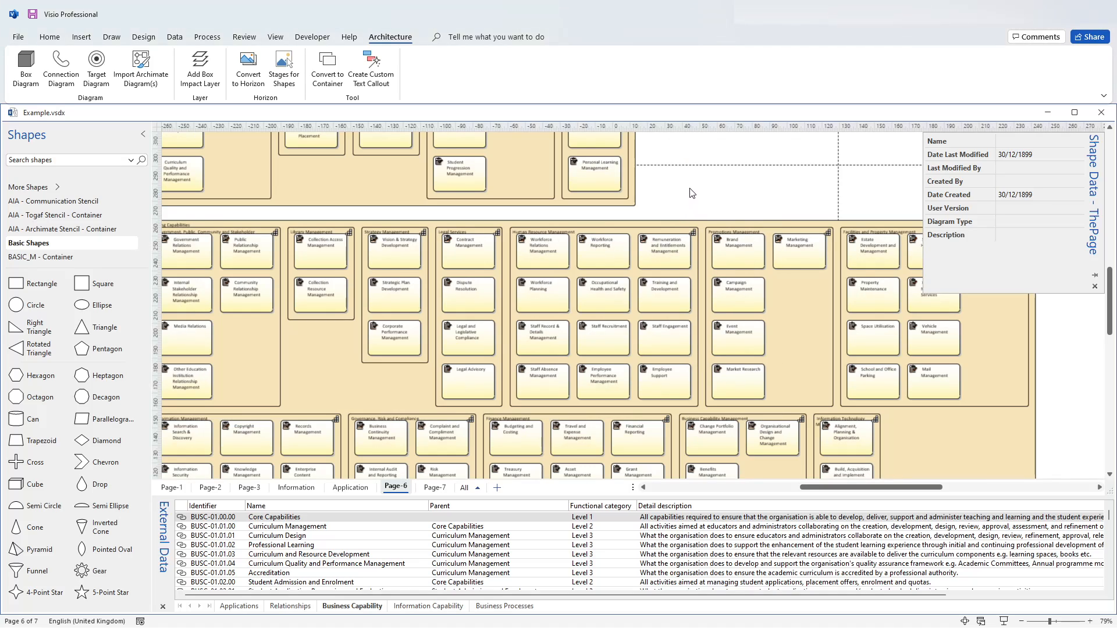
- Hide the shape names on Page-6 and show the shape IDs in the capability boxes
{"action": "right_click", "coordinate": [692, 193]}
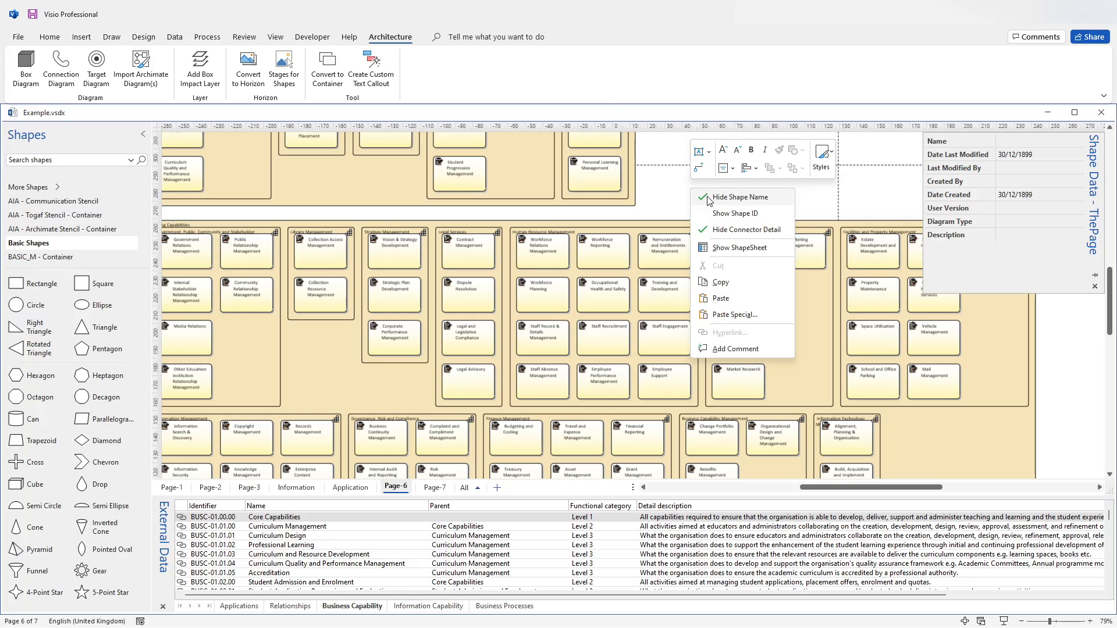
{"action": "left_click", "coordinate": [706, 198]}
{"action": "right_click", "coordinate": [708, 193]}
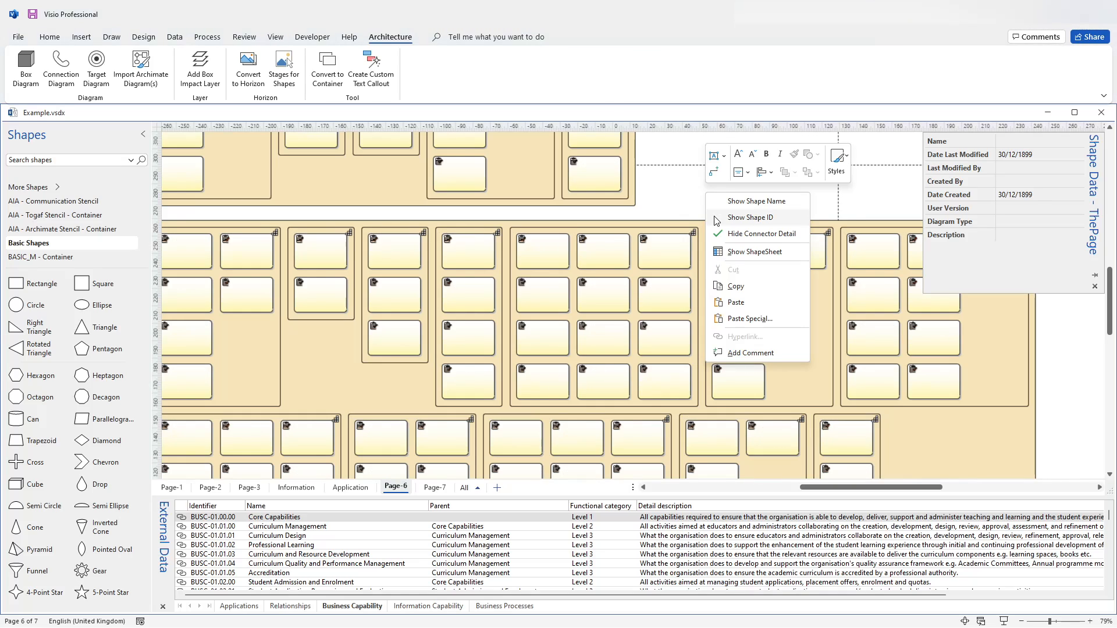
{"action": "left_click", "coordinate": [715, 218]}
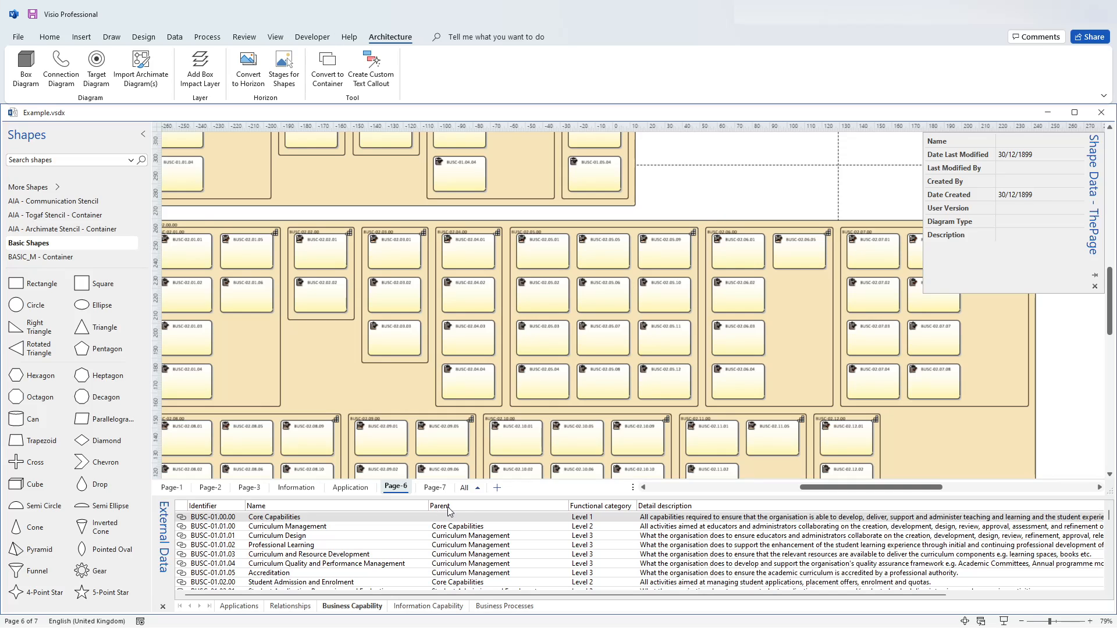
- Hide the shape names in the box diagram on Page-7 and show them again
{"action": "left_click", "coordinate": [435, 488]}
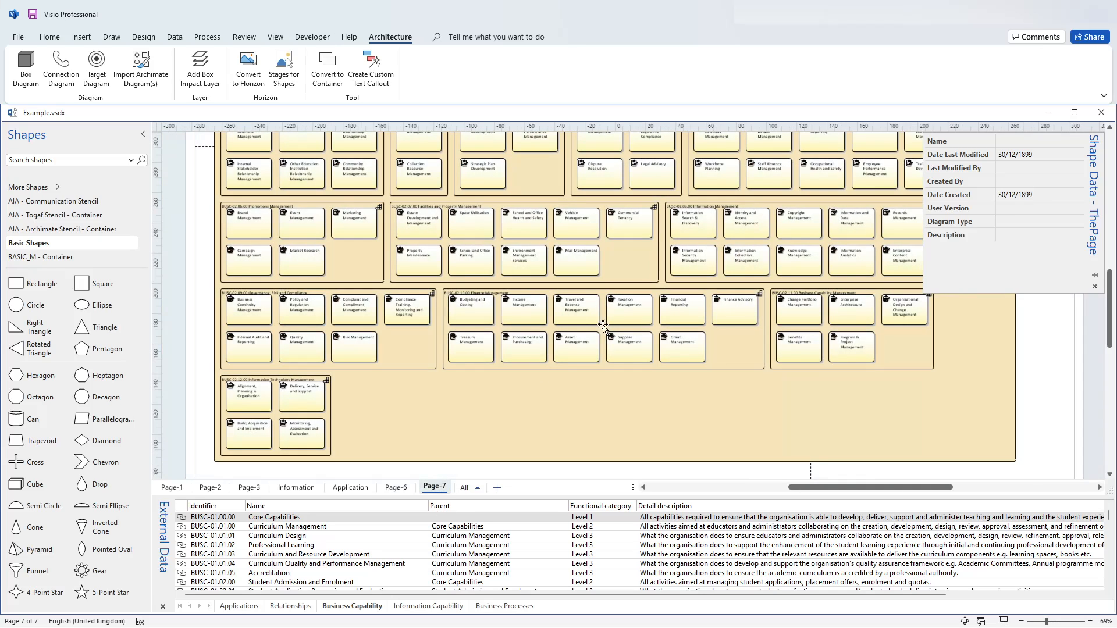
{"action": "right_click", "coordinate": [204, 331]}
{"action": "left_click", "coordinate": [217, 335]}
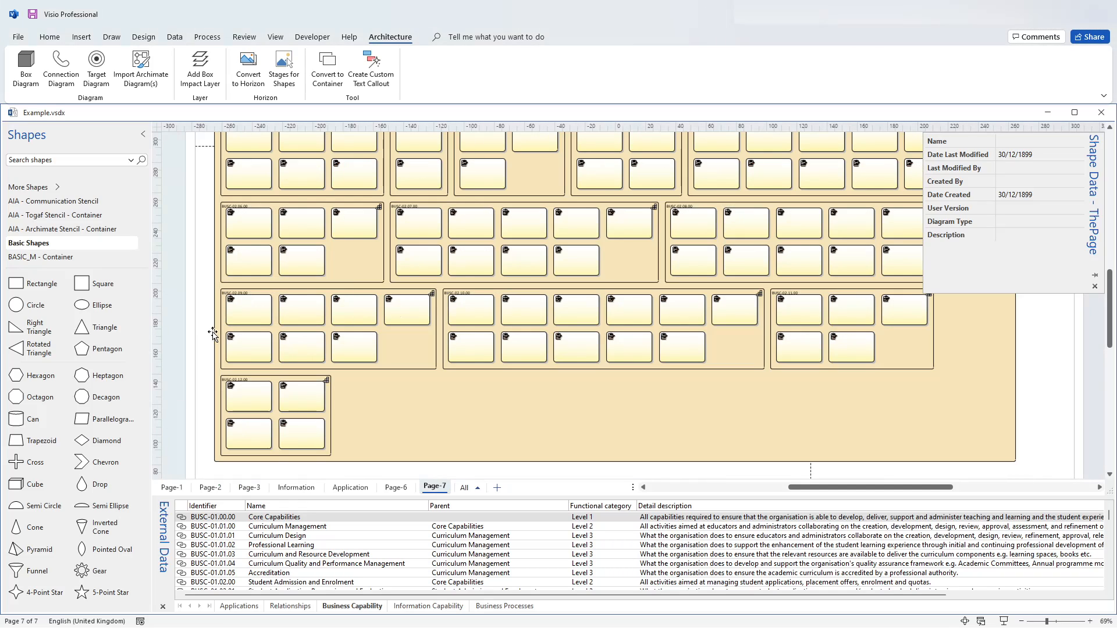
{"action": "right_click", "coordinate": [208, 298]}
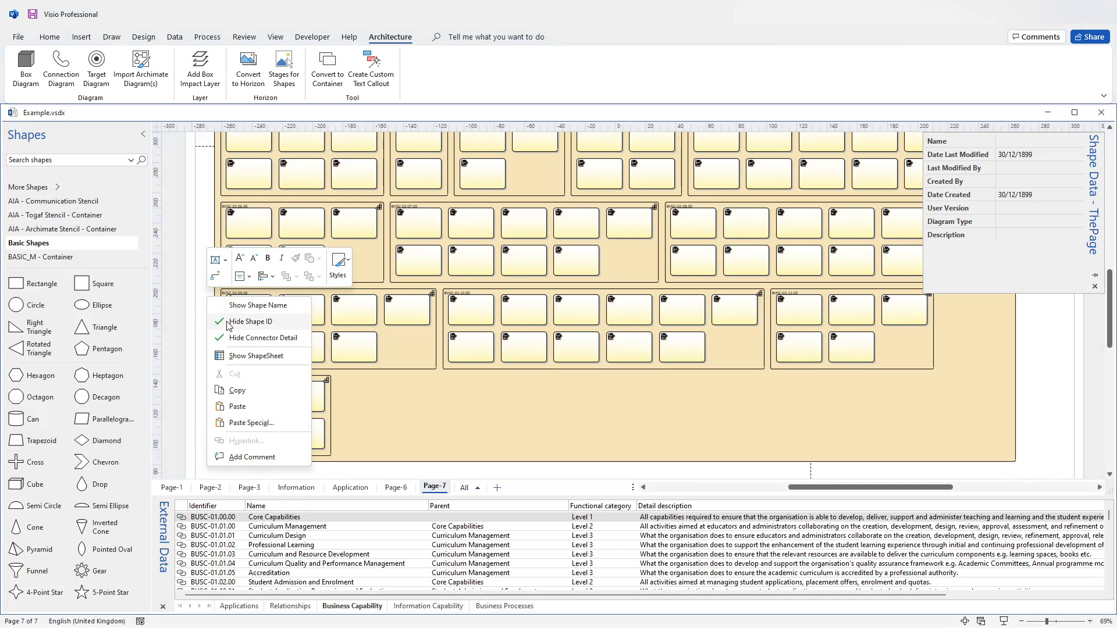
{"action": "left_click", "coordinate": [223, 306]}
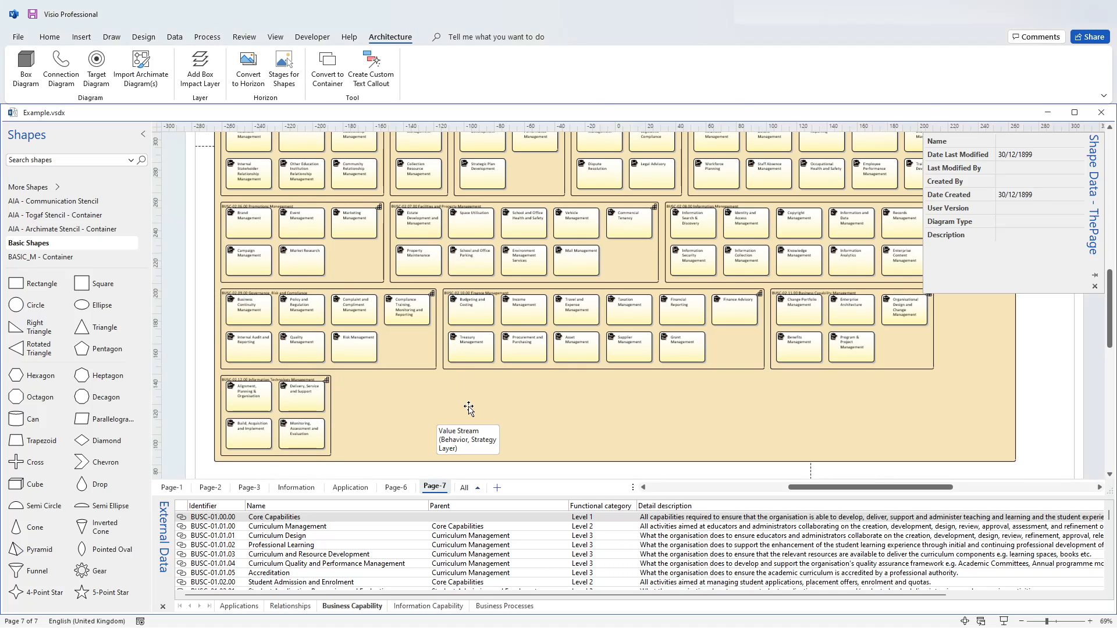
- Examine the capability descriptions on Page-7 and the shape data of Commercial Tenancy, Enabling Capabilities, and Facilities and Property Management
{"action": "mouse_move", "coordinate": [490, 304]}
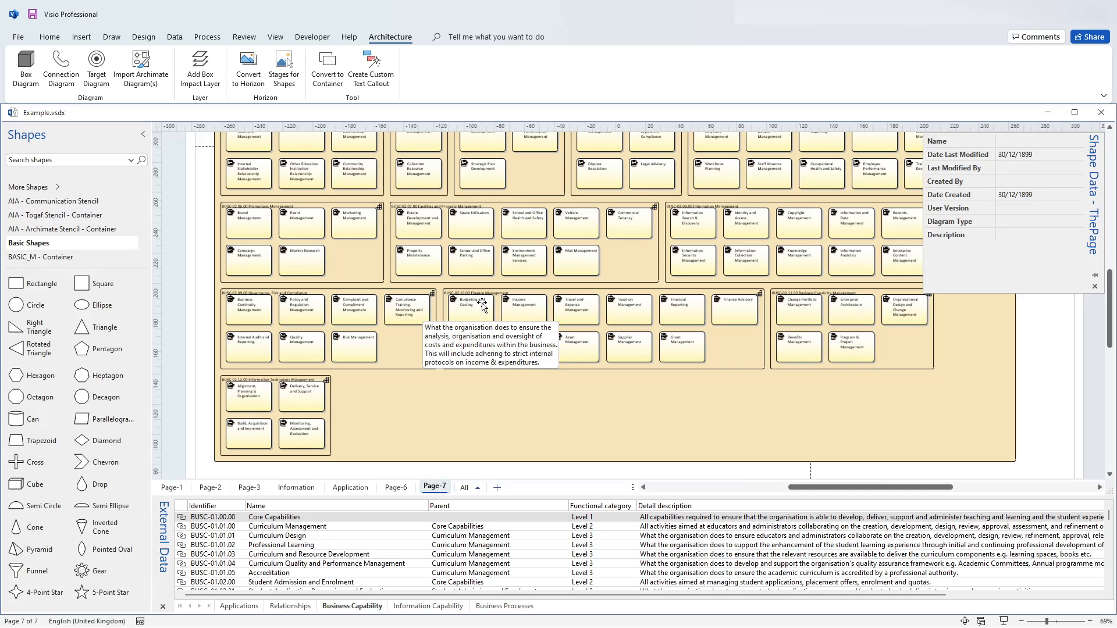
{"action": "mouse_move", "coordinate": [483, 264]}
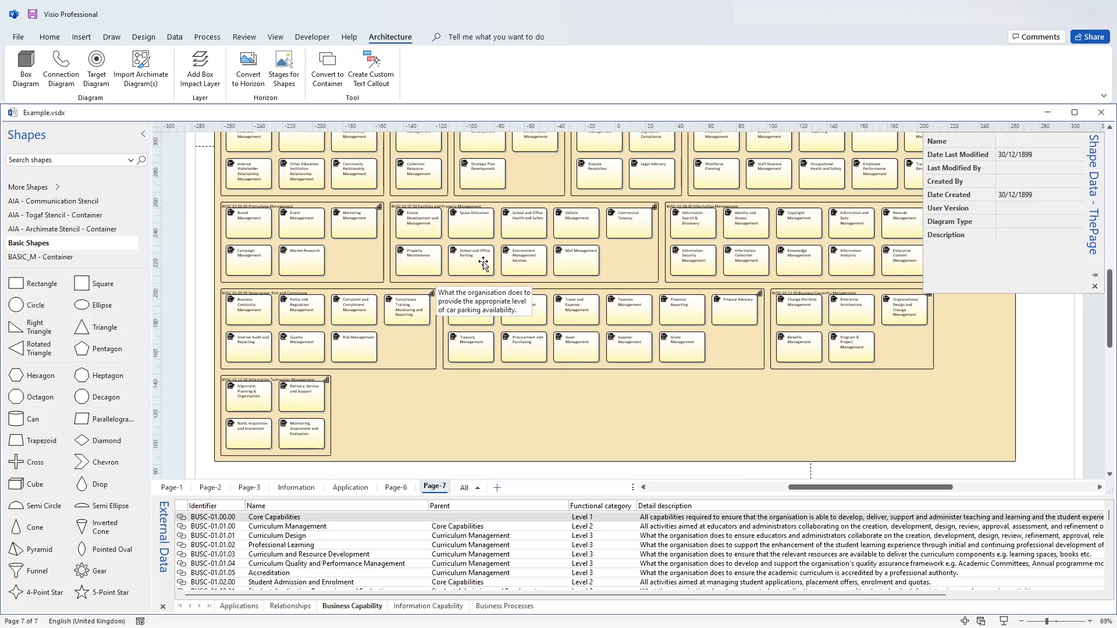
{"action": "mouse_move", "coordinate": [581, 256]}
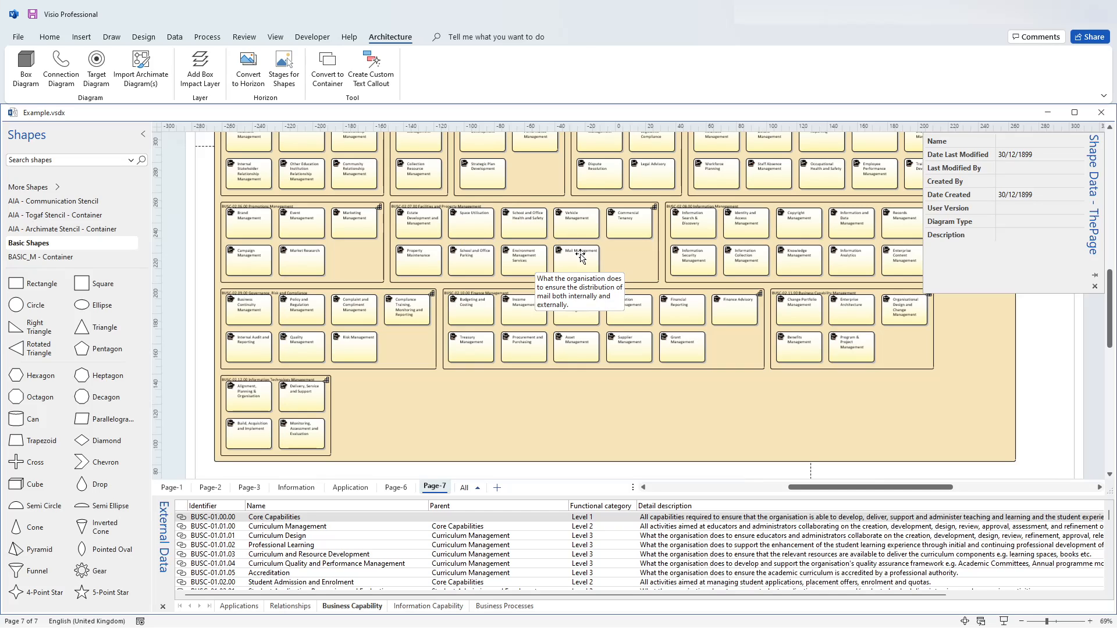
{"action": "mouse_move", "coordinate": [636, 231]}
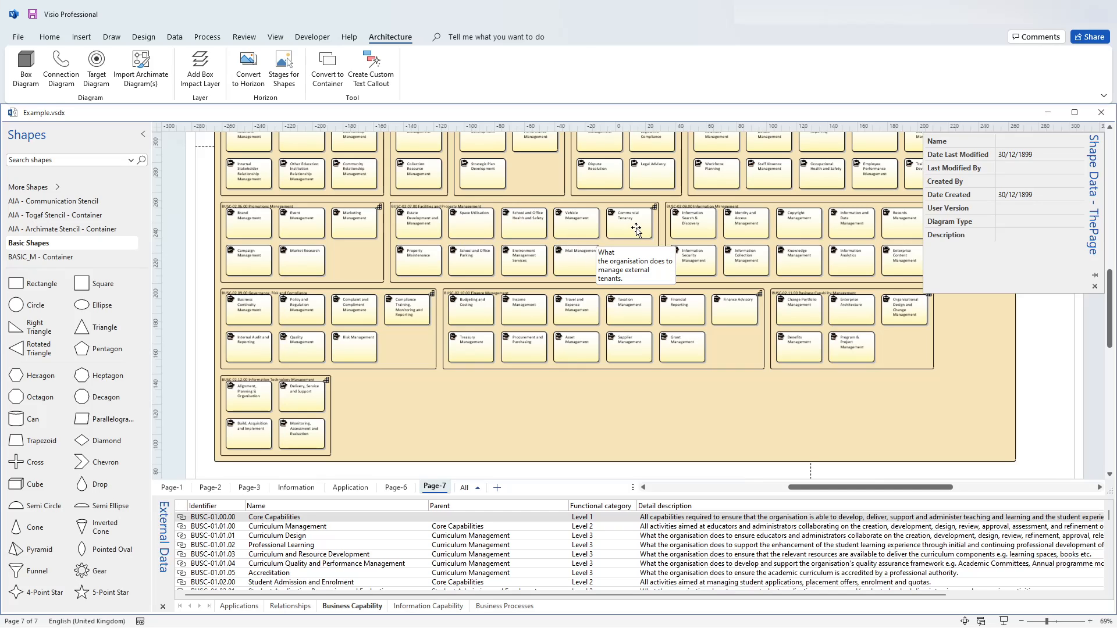
{"action": "left_click", "coordinate": [637, 228]}
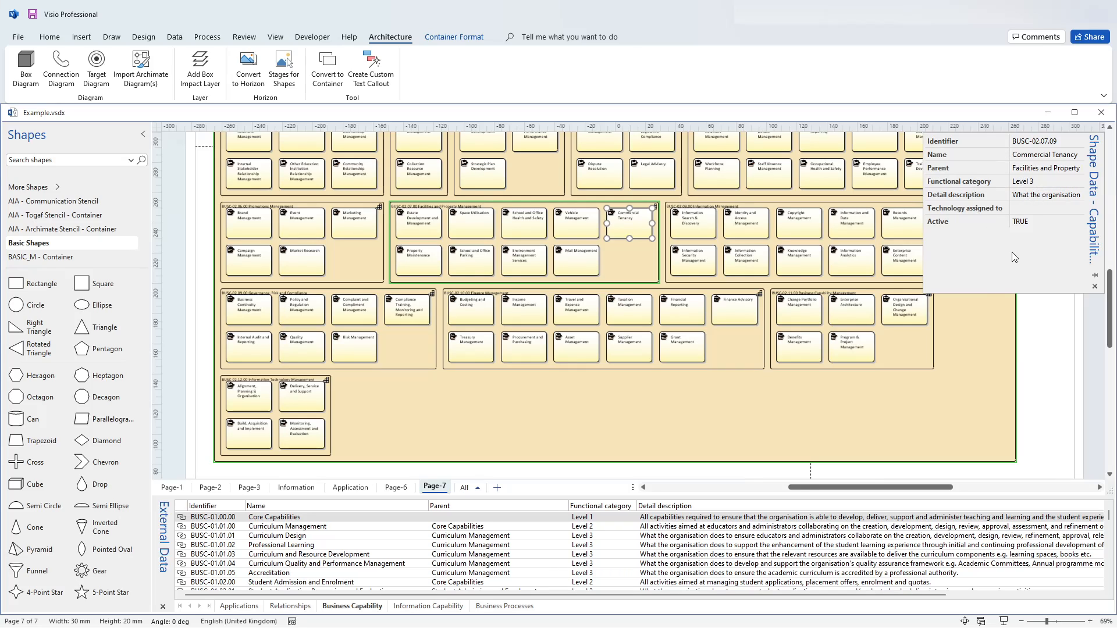
{"action": "left_click", "coordinate": [614, 414]}
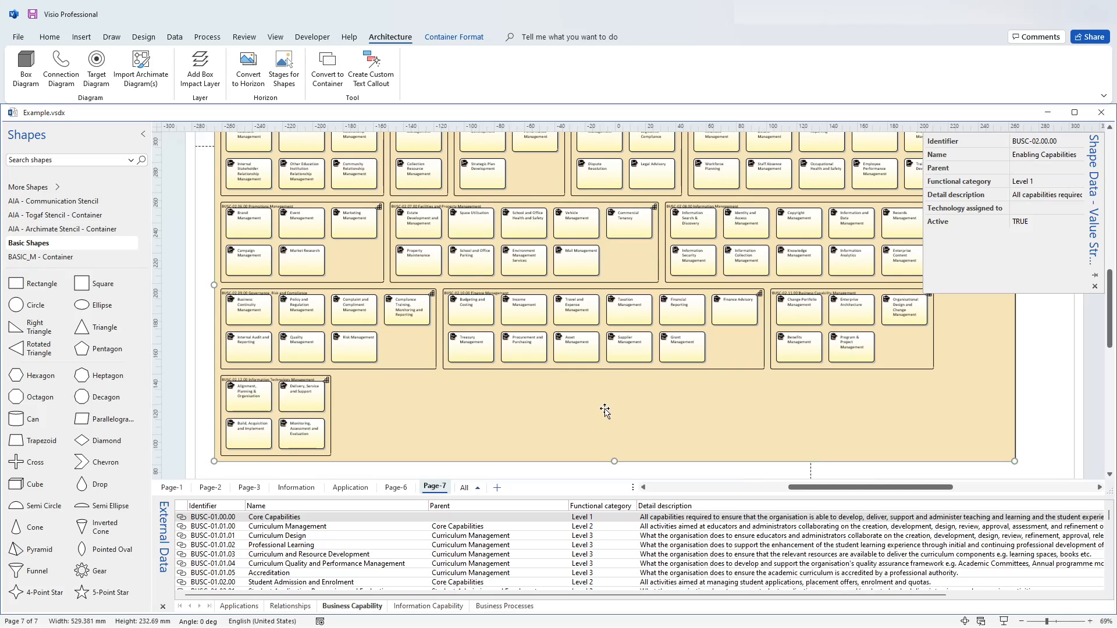
{"action": "left_click", "coordinate": [645, 267]}
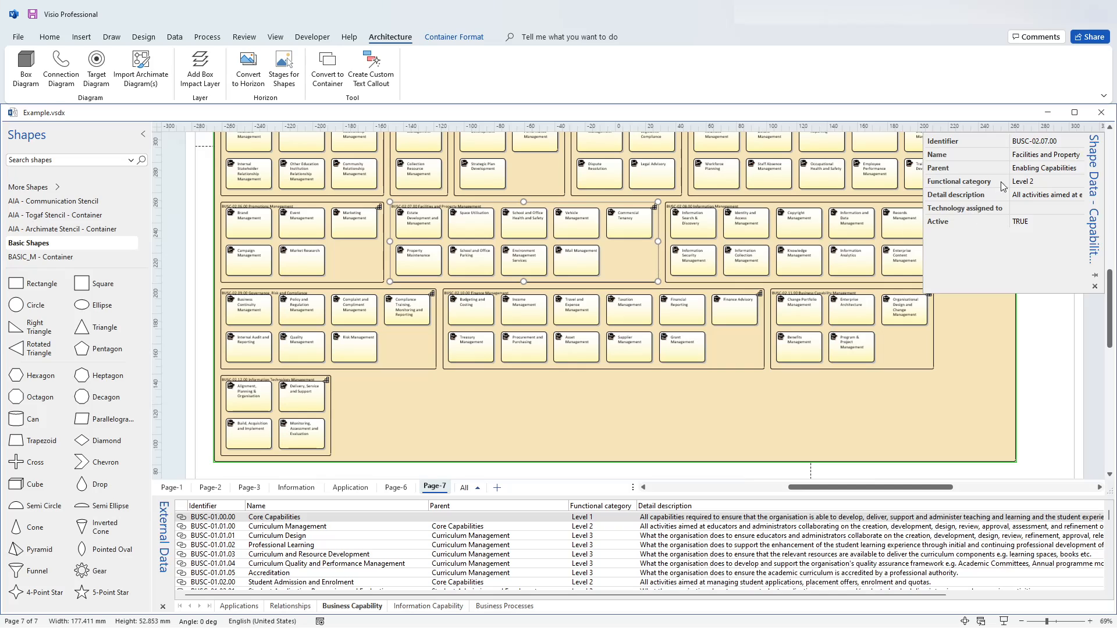